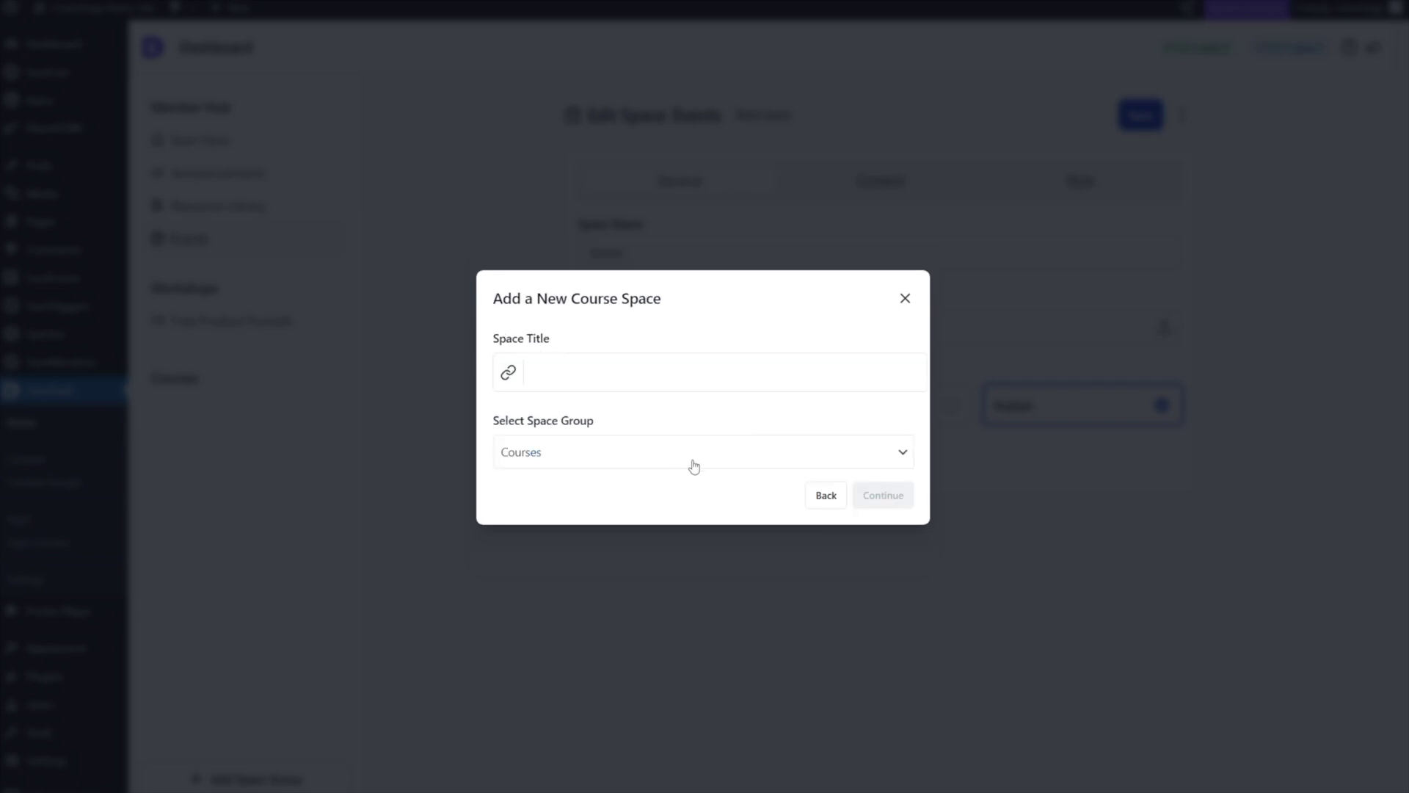
- Add a published 'Dripped Course Demo' space in Courses with lesson comments on, then view its content
left_click(567, 369)
type("Dripped Course Demo")
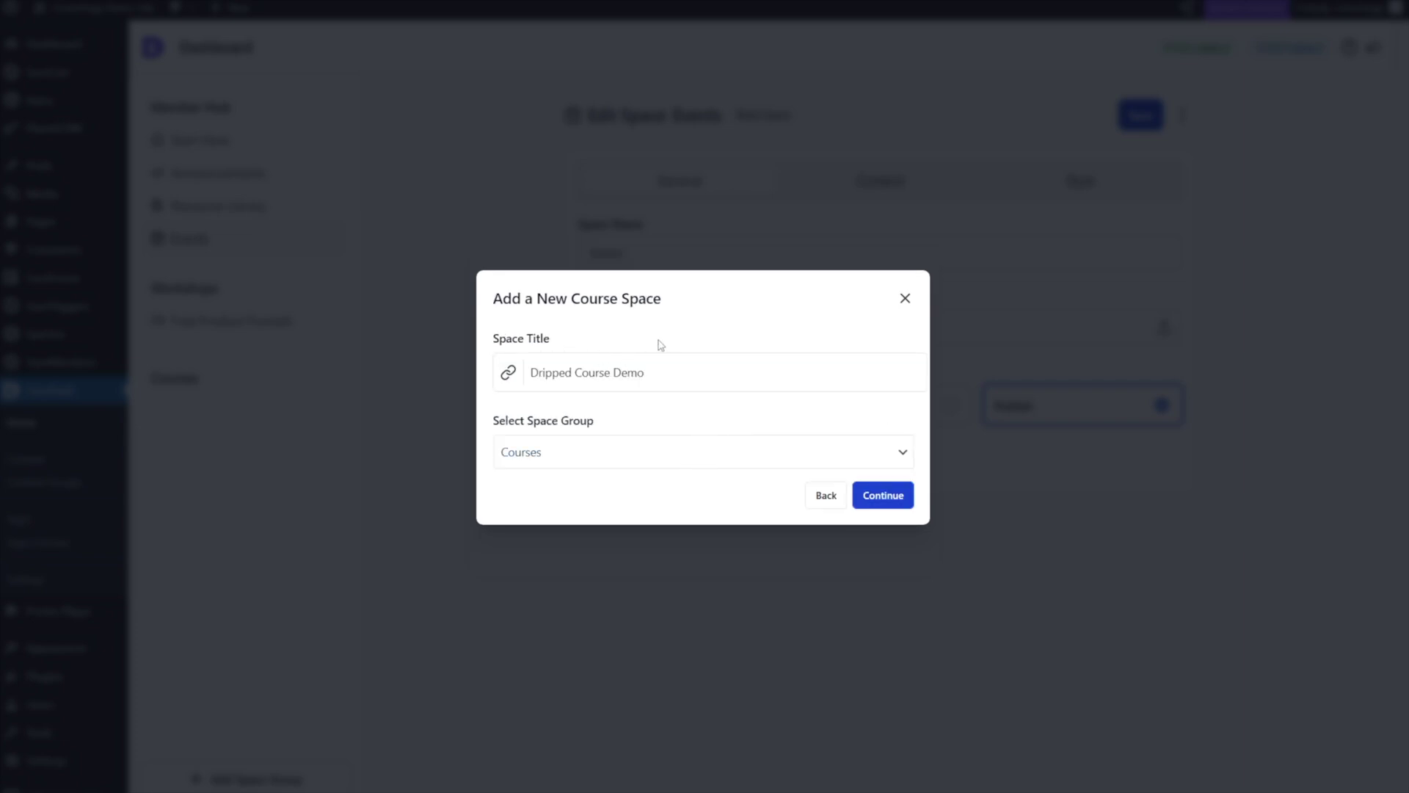
left_click(883, 495)
left_click(807, 451)
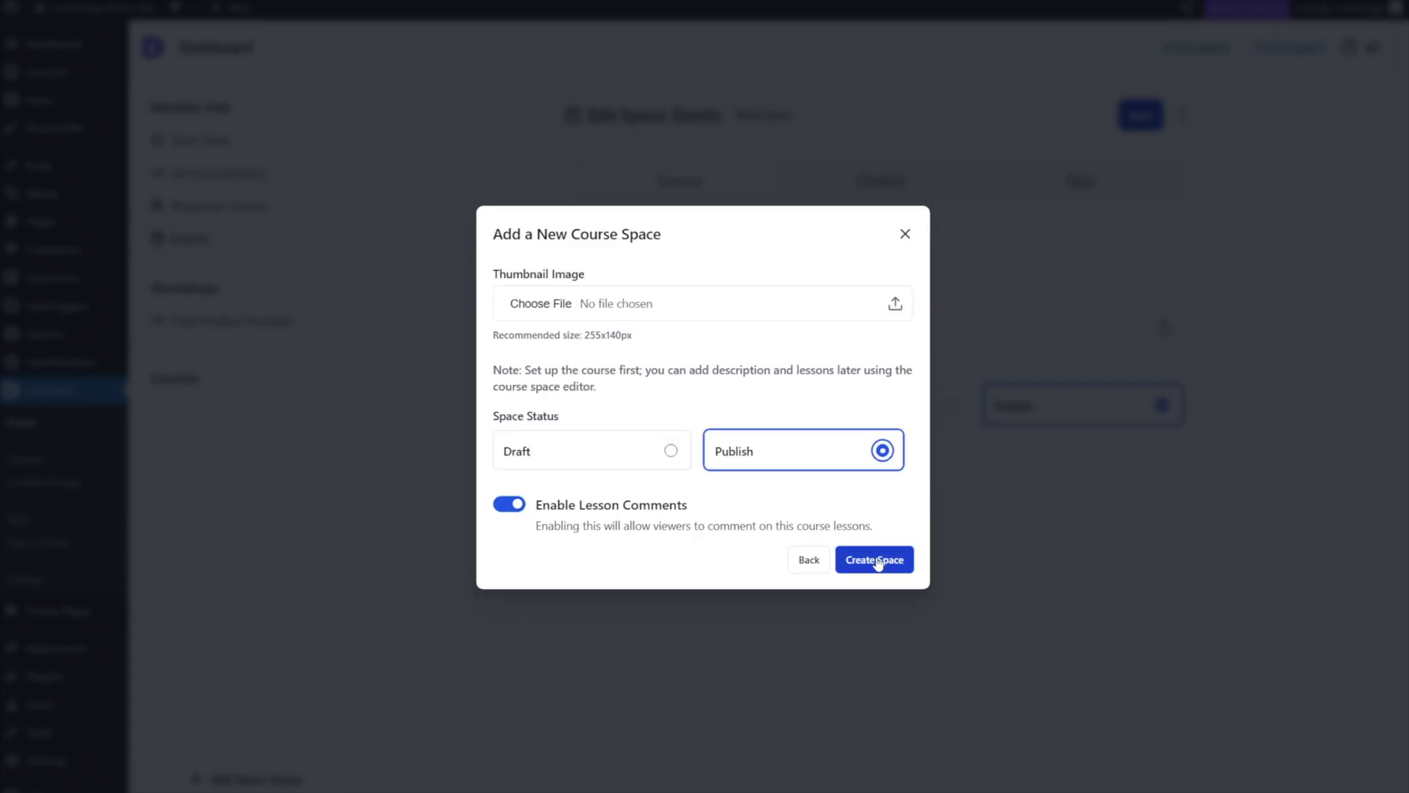
left_click(874, 562)
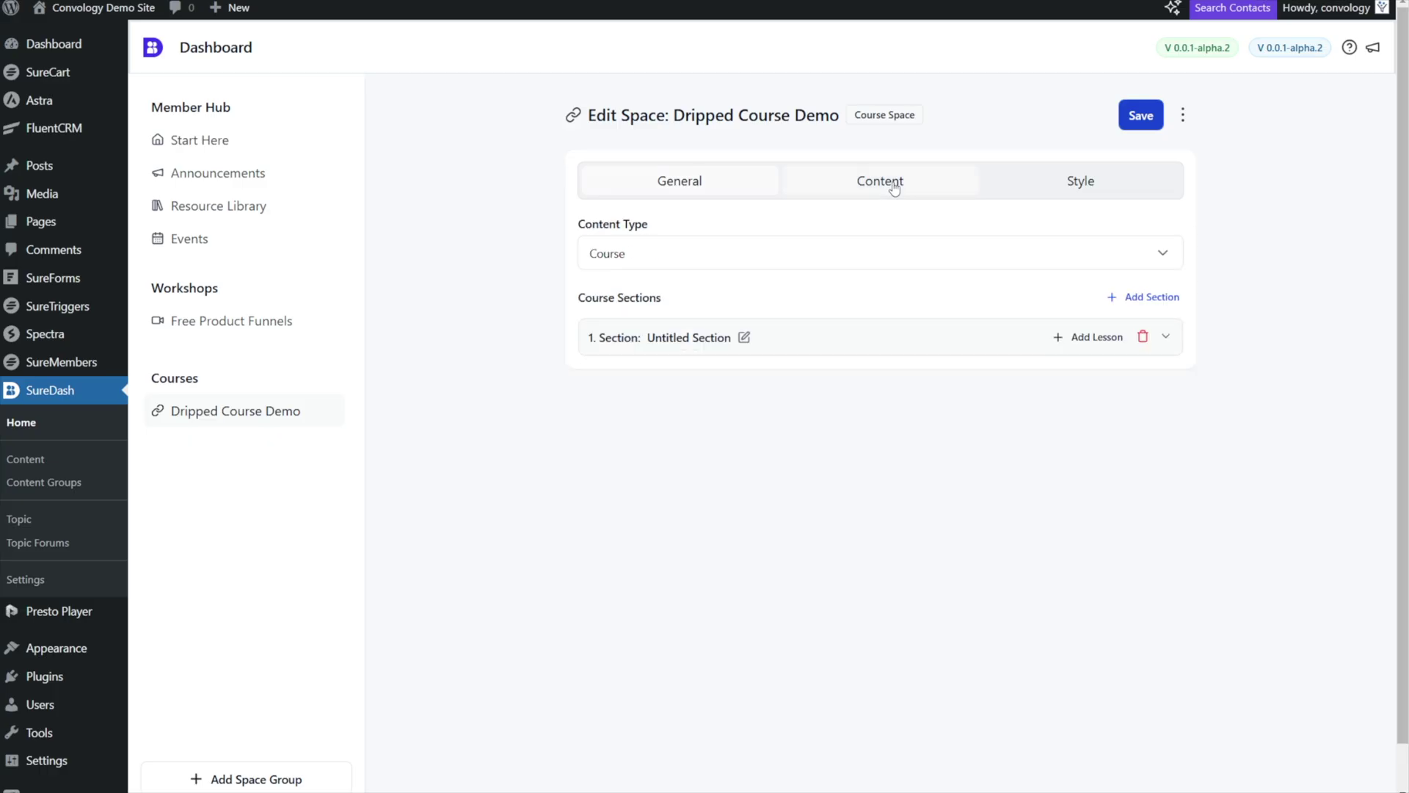
left_click(889, 184)
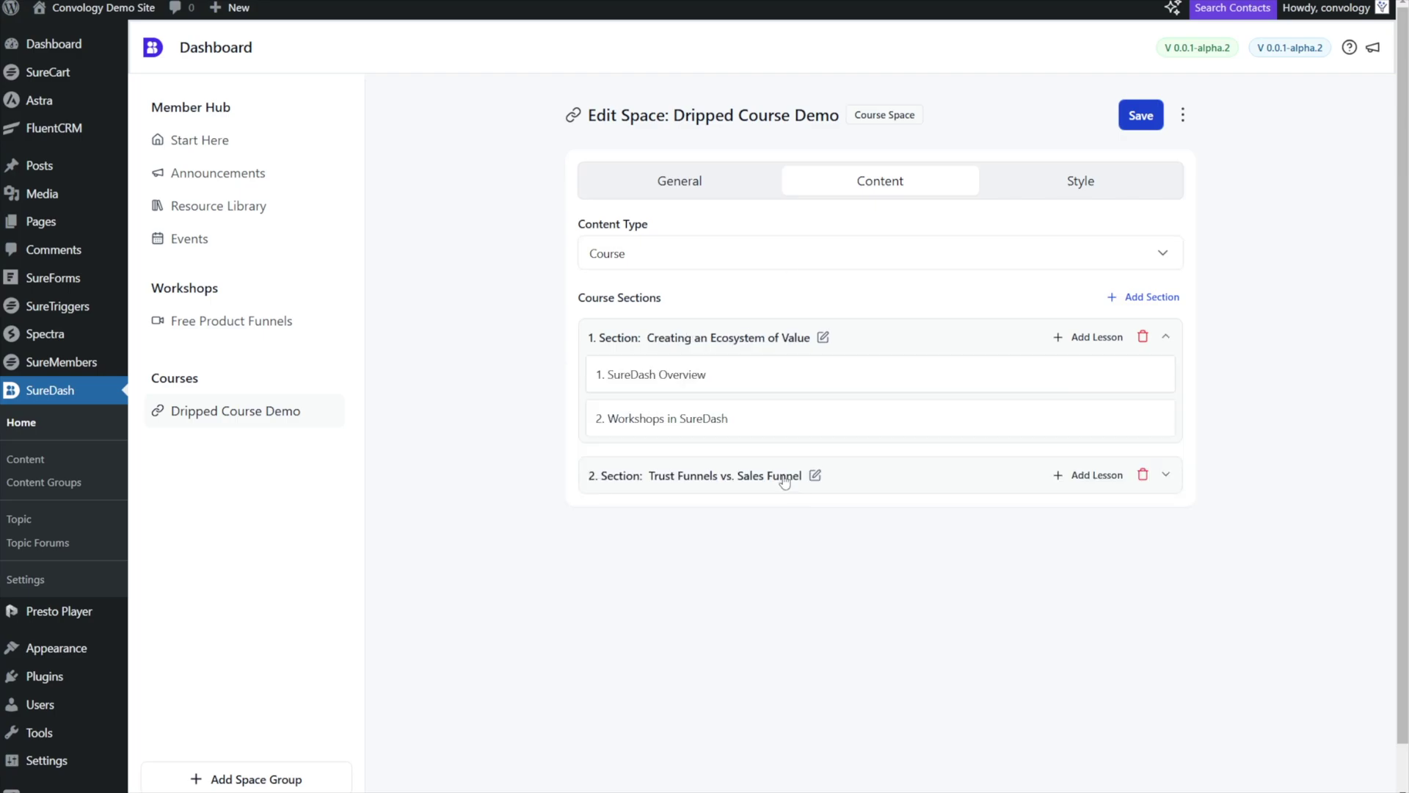
- Expand both course sections to check the lessons they contain
left_click(1170, 478)
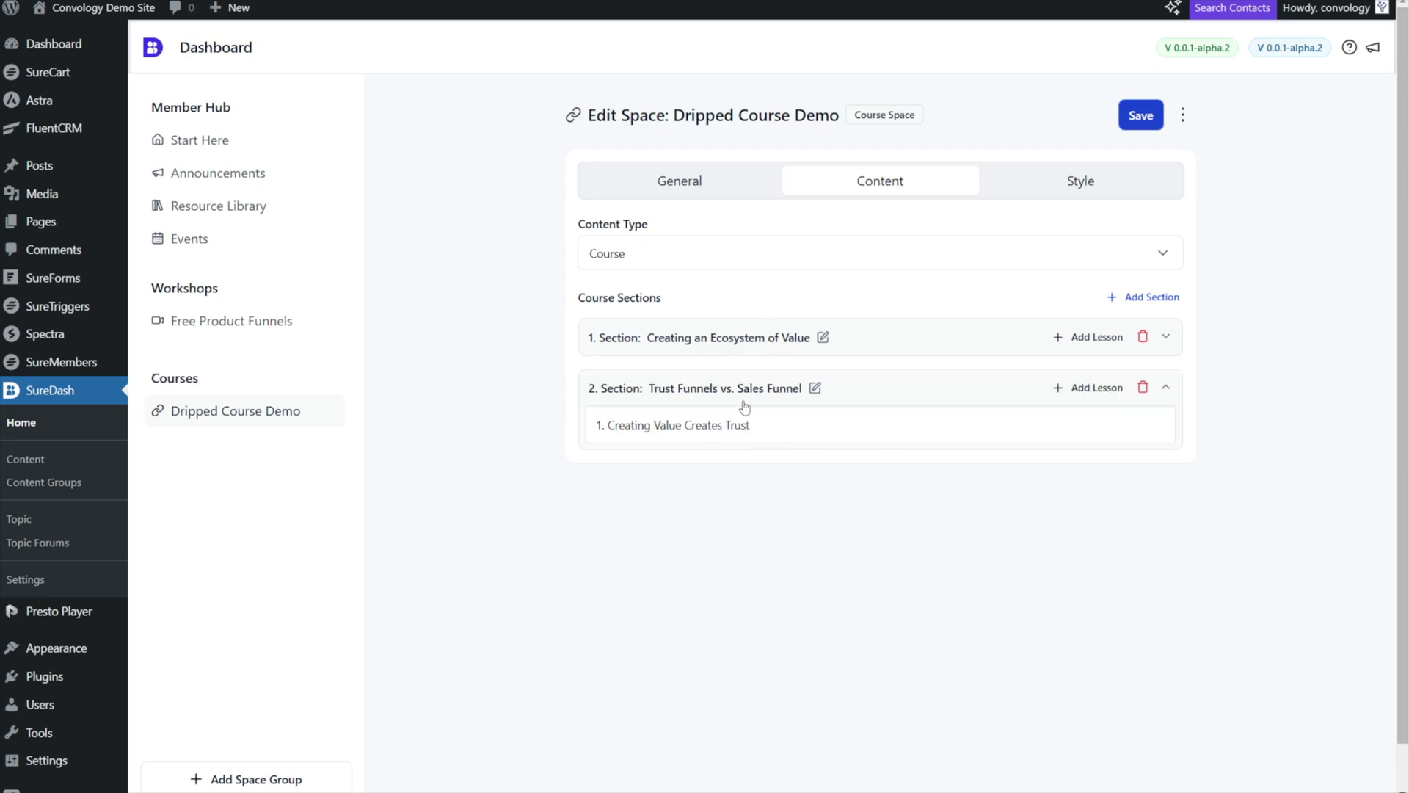
left_click(1169, 337)
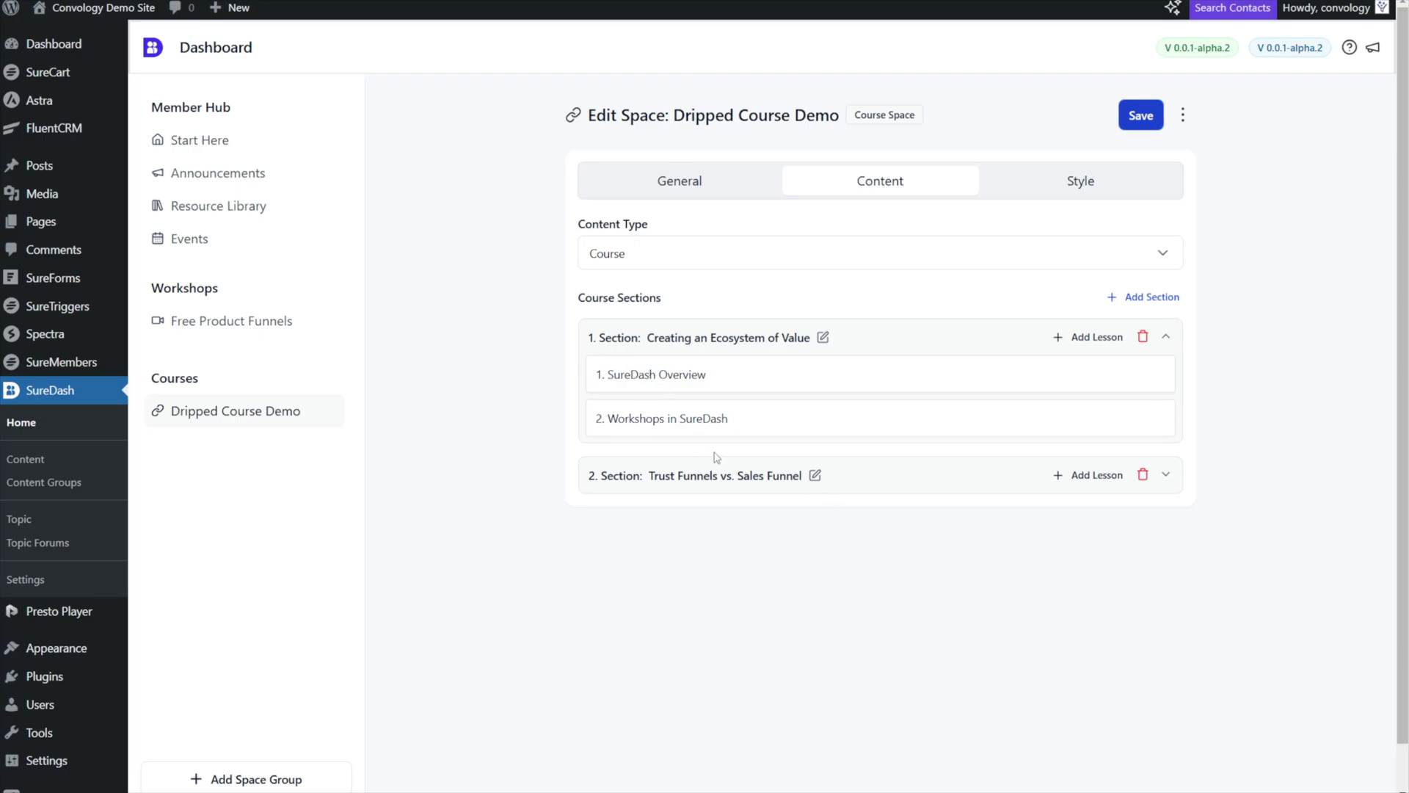
- Name the new SureMembers access group 'Dripped Course'
left_click(1166, 480)
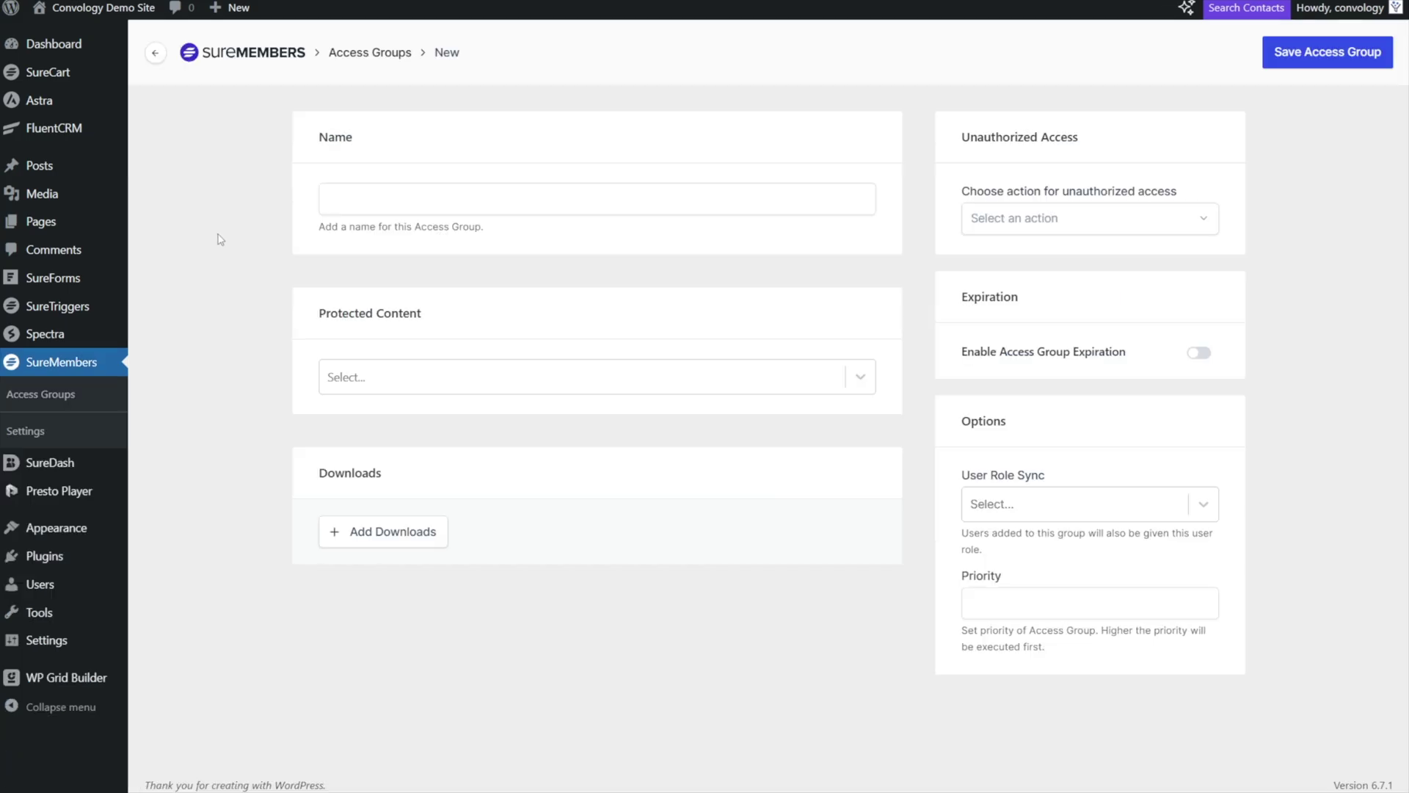
left_click(360, 203)
type("Dripped Course")
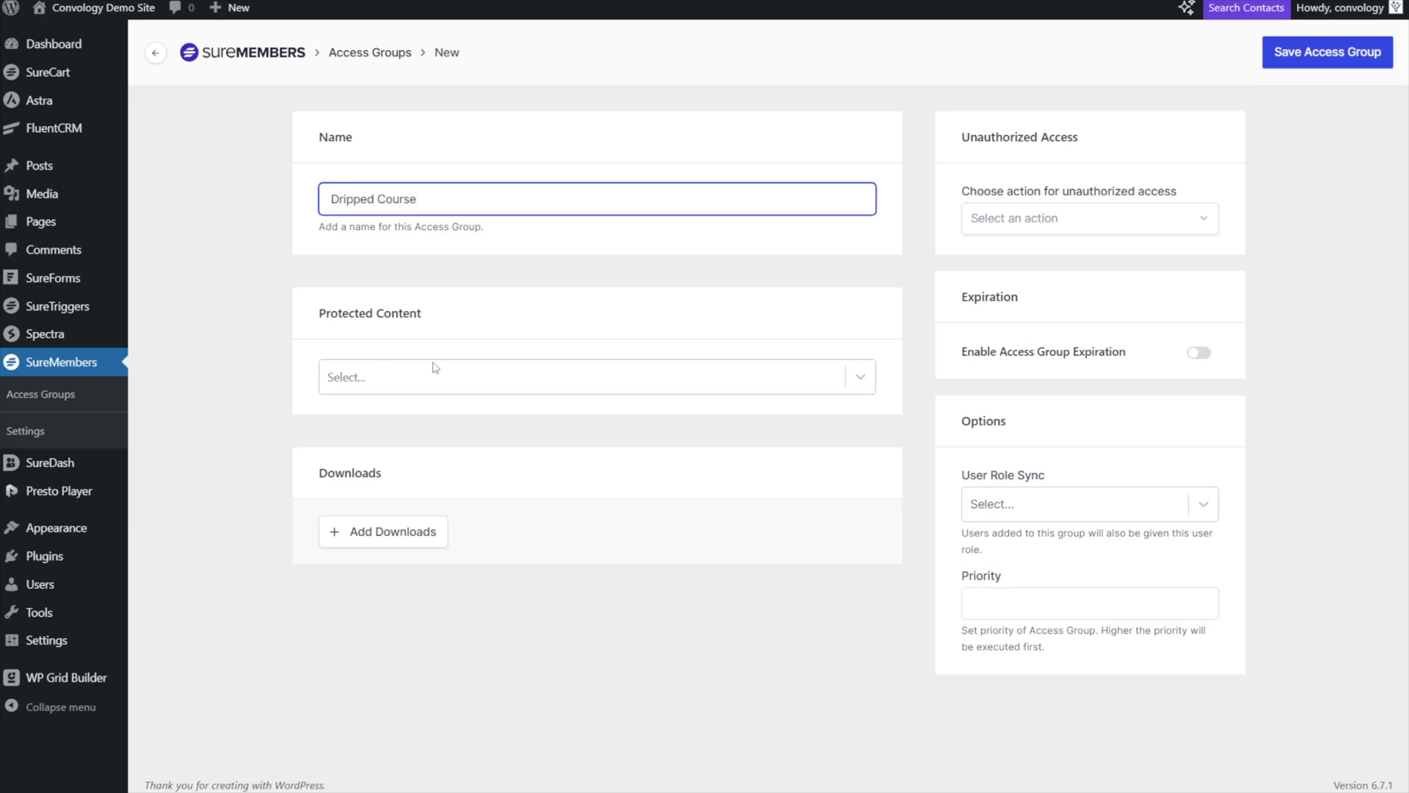
- Set its protected content to Specific Pages / Posts / Taxonomies, etc
left_click(409, 379)
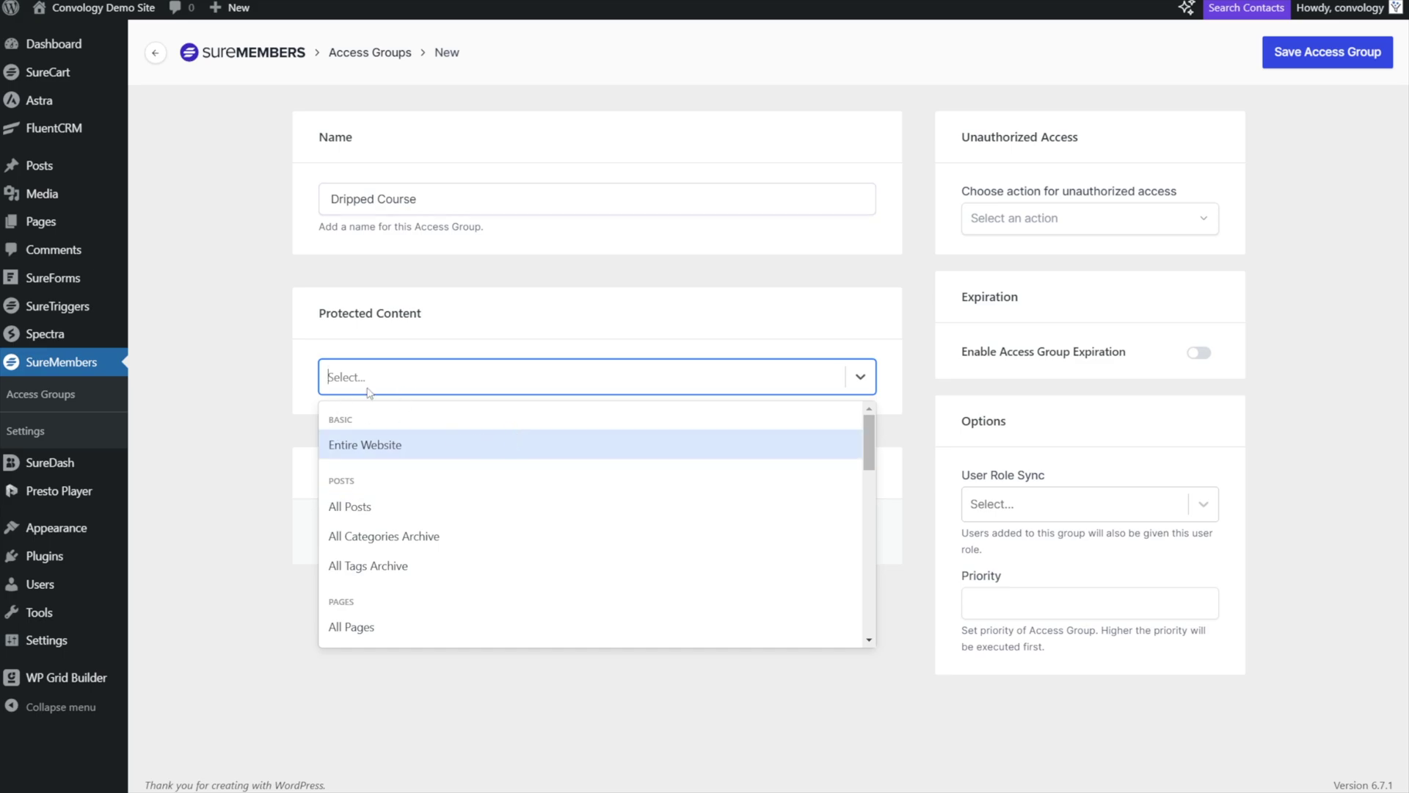
scroll(456, 491, "down", 1)
scroll(455, 498, "down", 5)
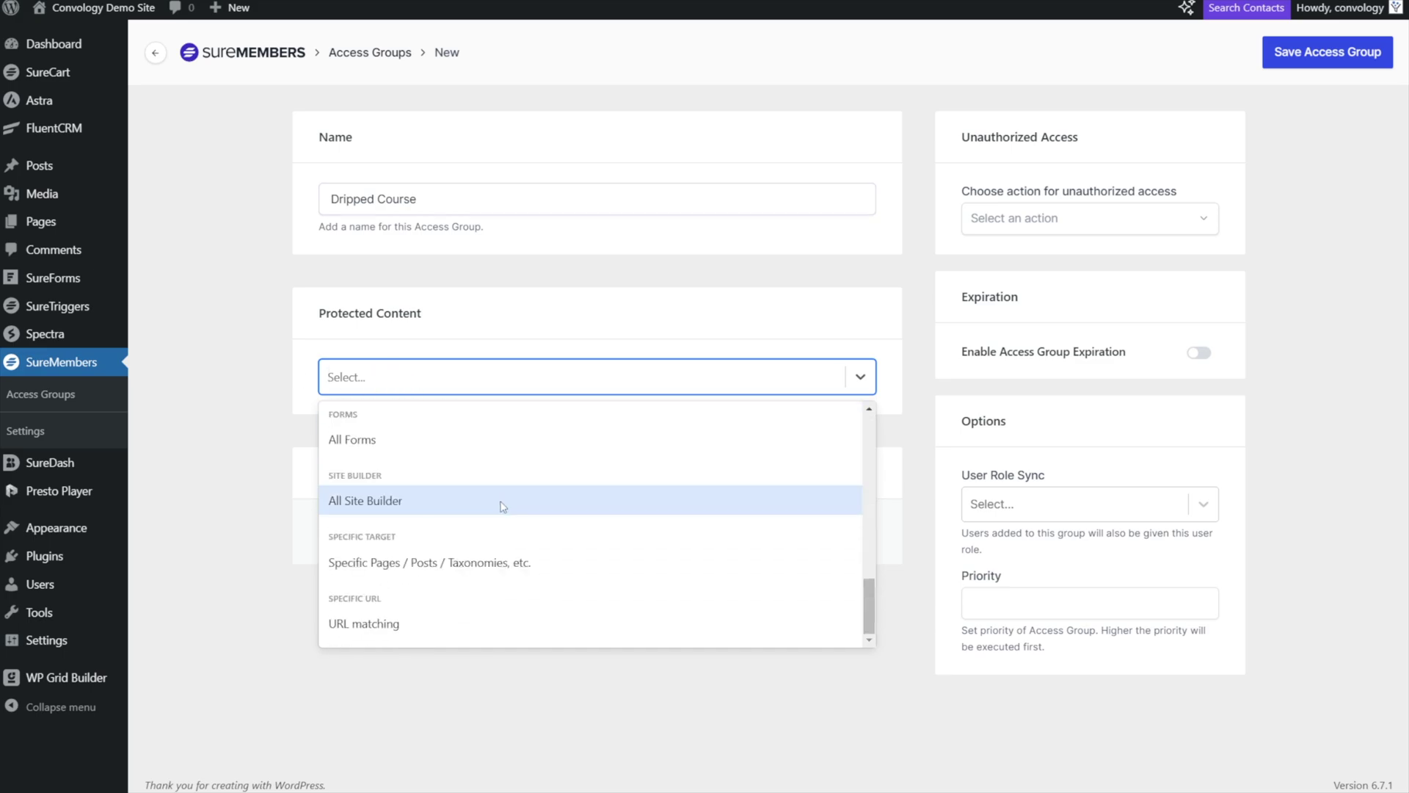
left_click(433, 562)
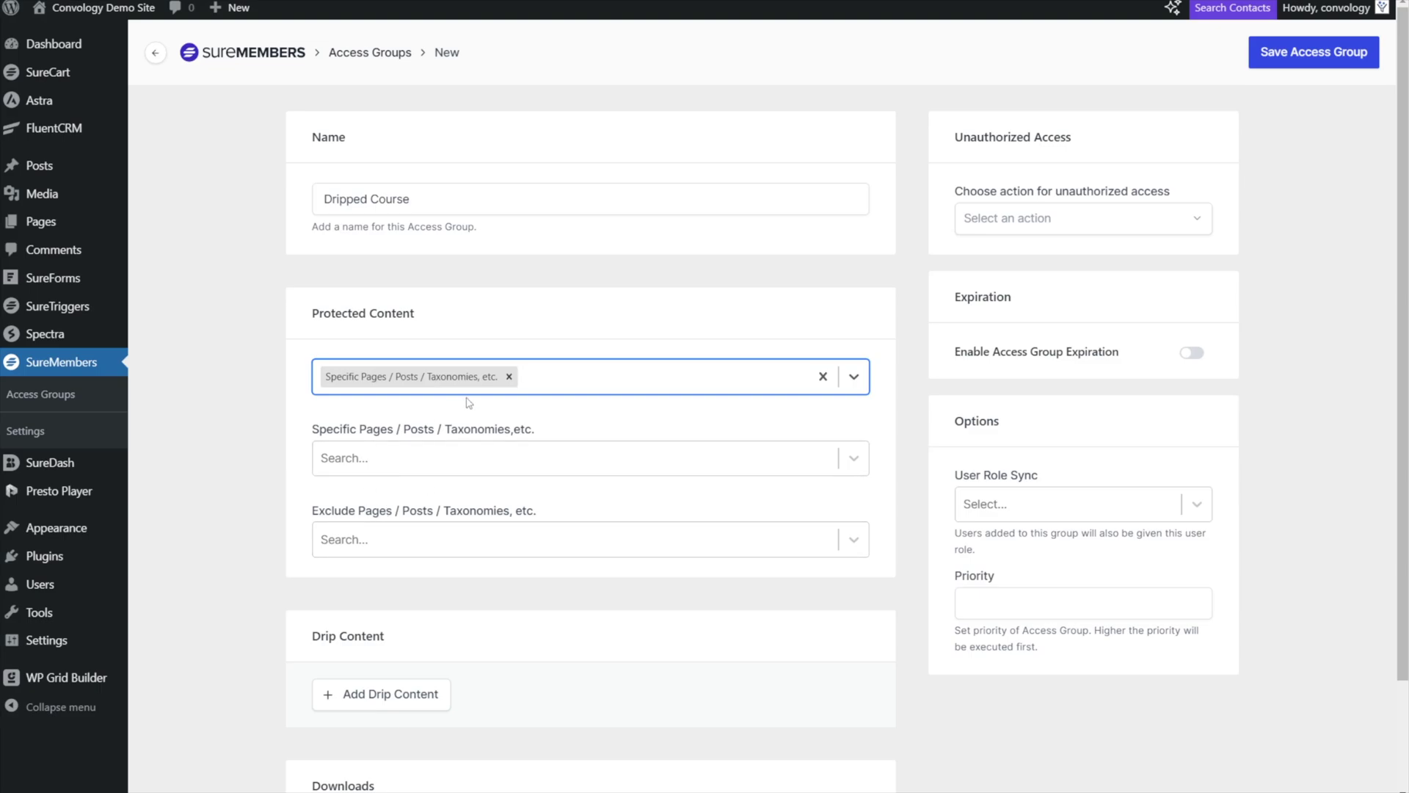
left_click(419, 467)
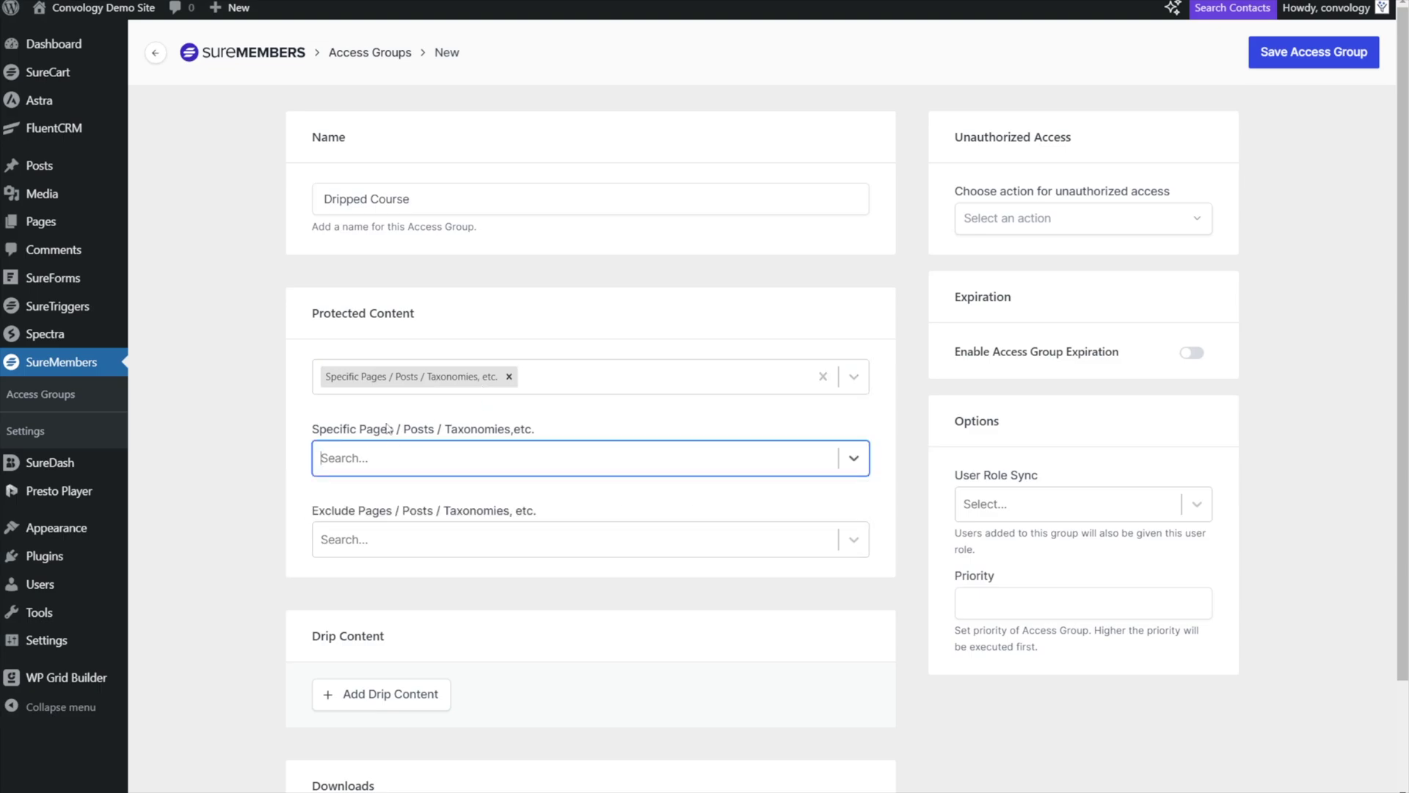
- Search and select SureDash Overview, Workshops in SureDash and Creating Value Creates Trust as protected lessons
type("SureDash Overview")
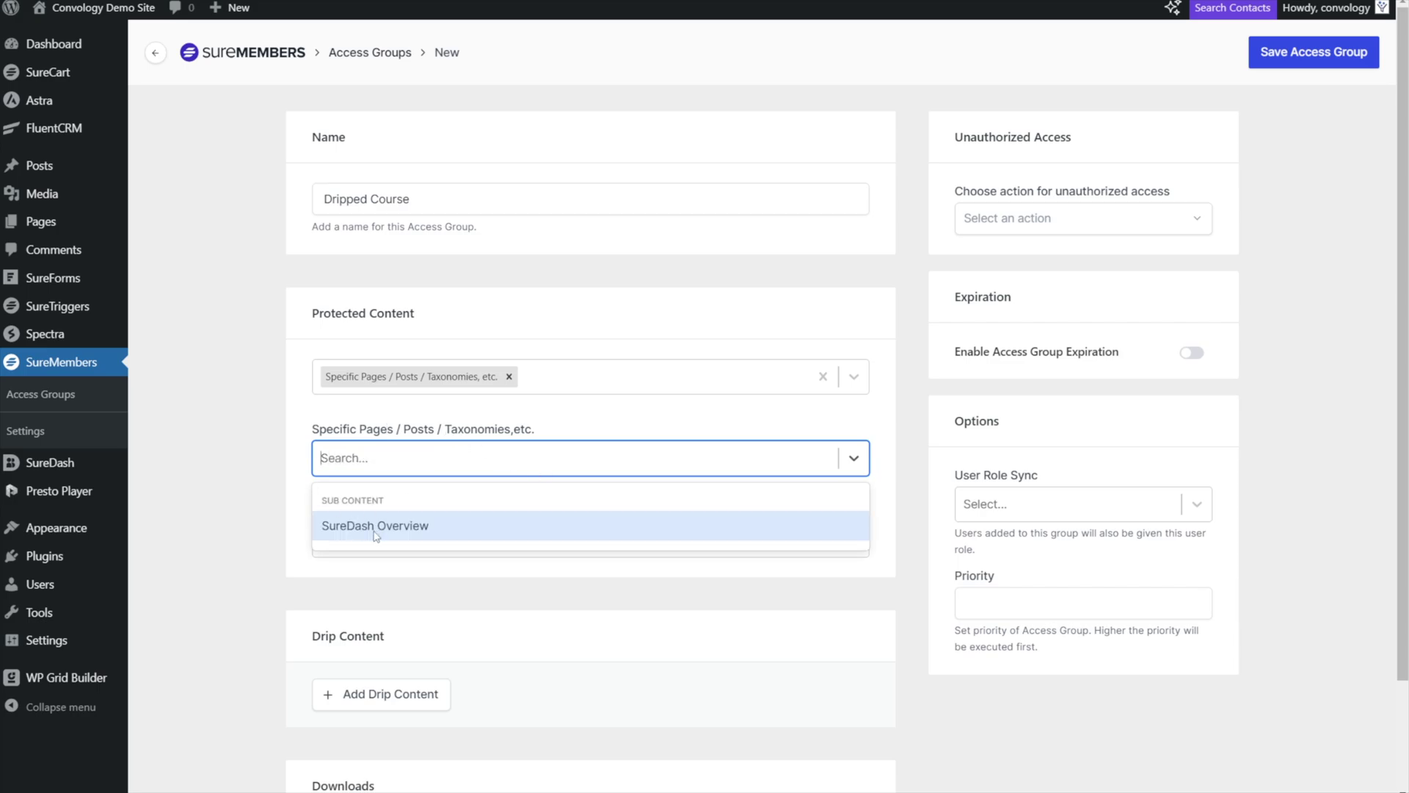
left_click(357, 526)
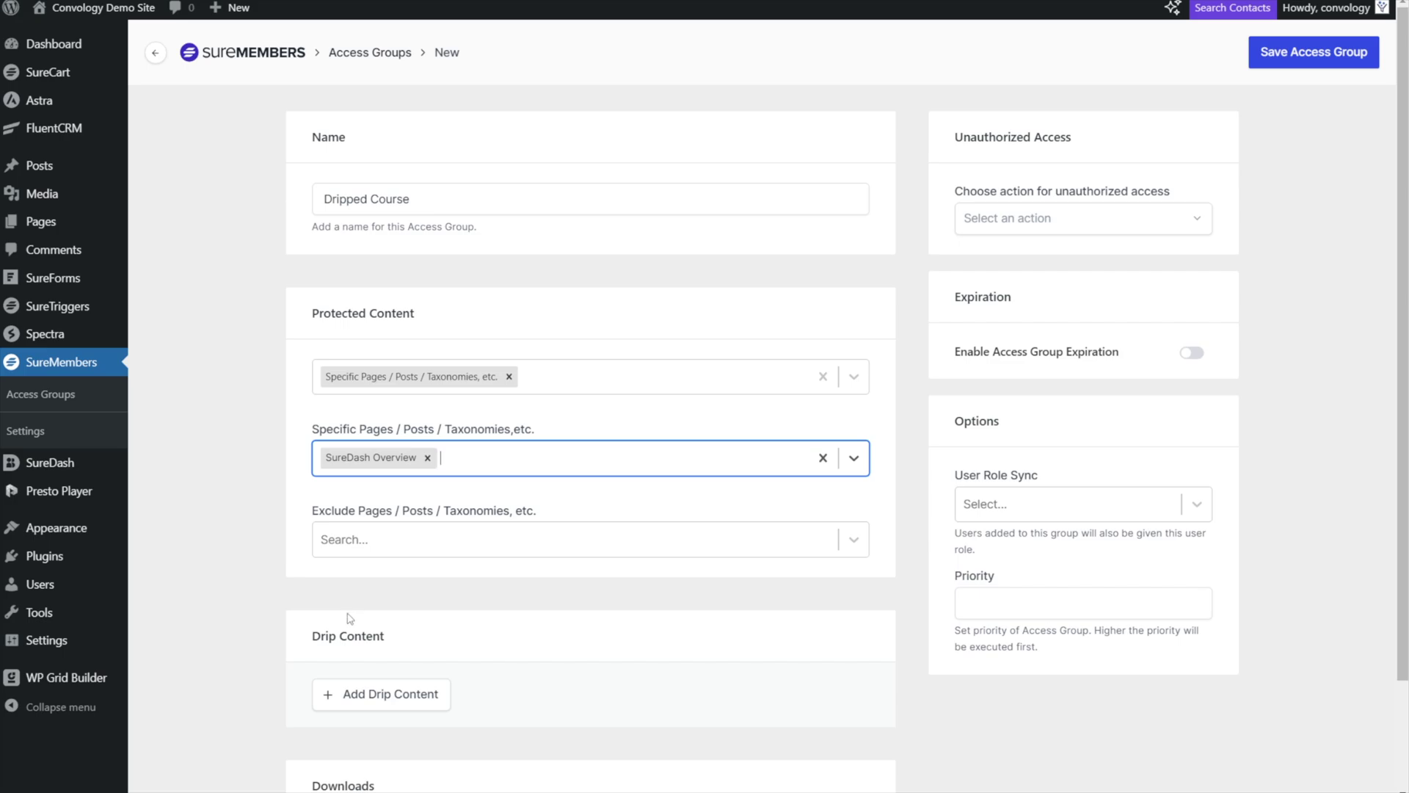
left_click(544, 466)
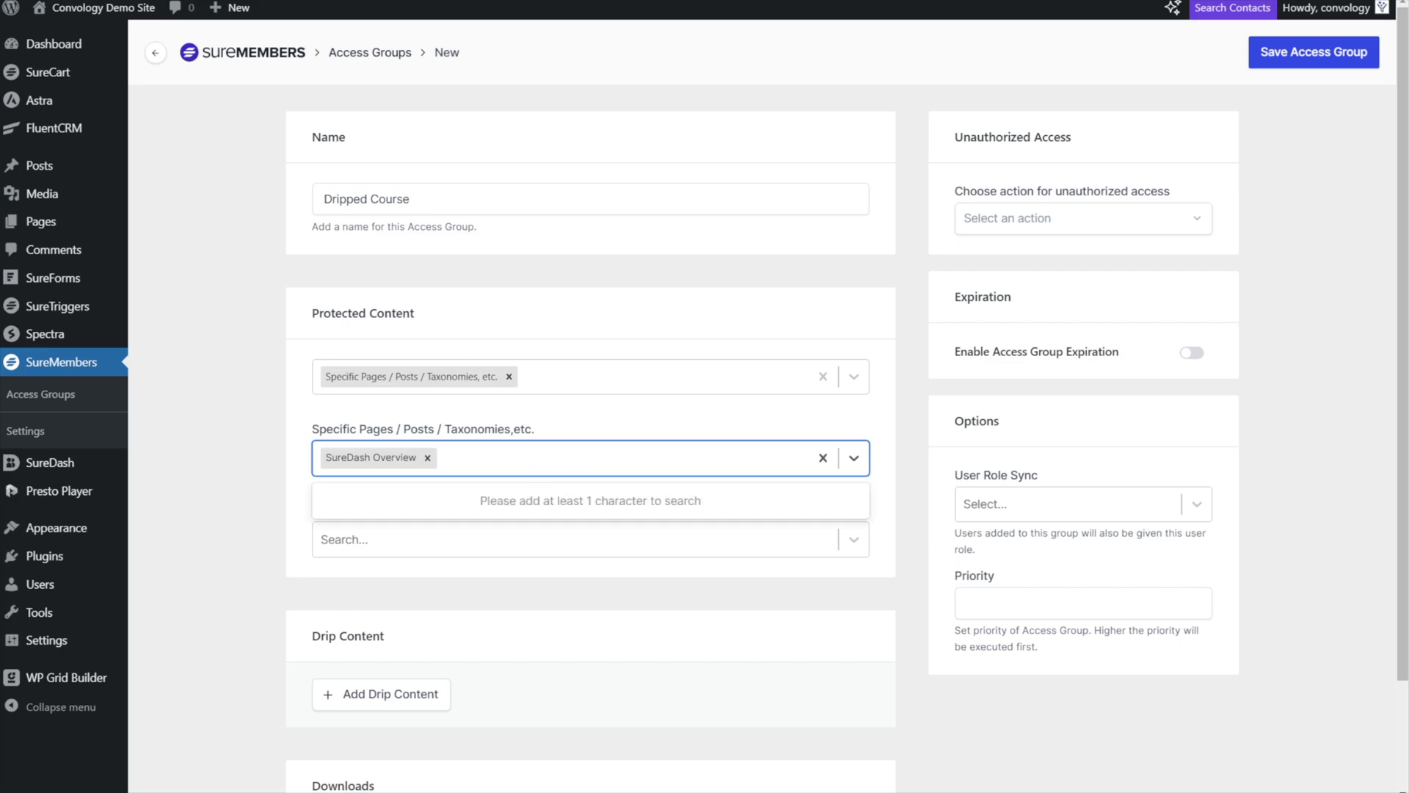
left_click(485, 460)
type("Workshops in SureDash")
left_click(394, 532)
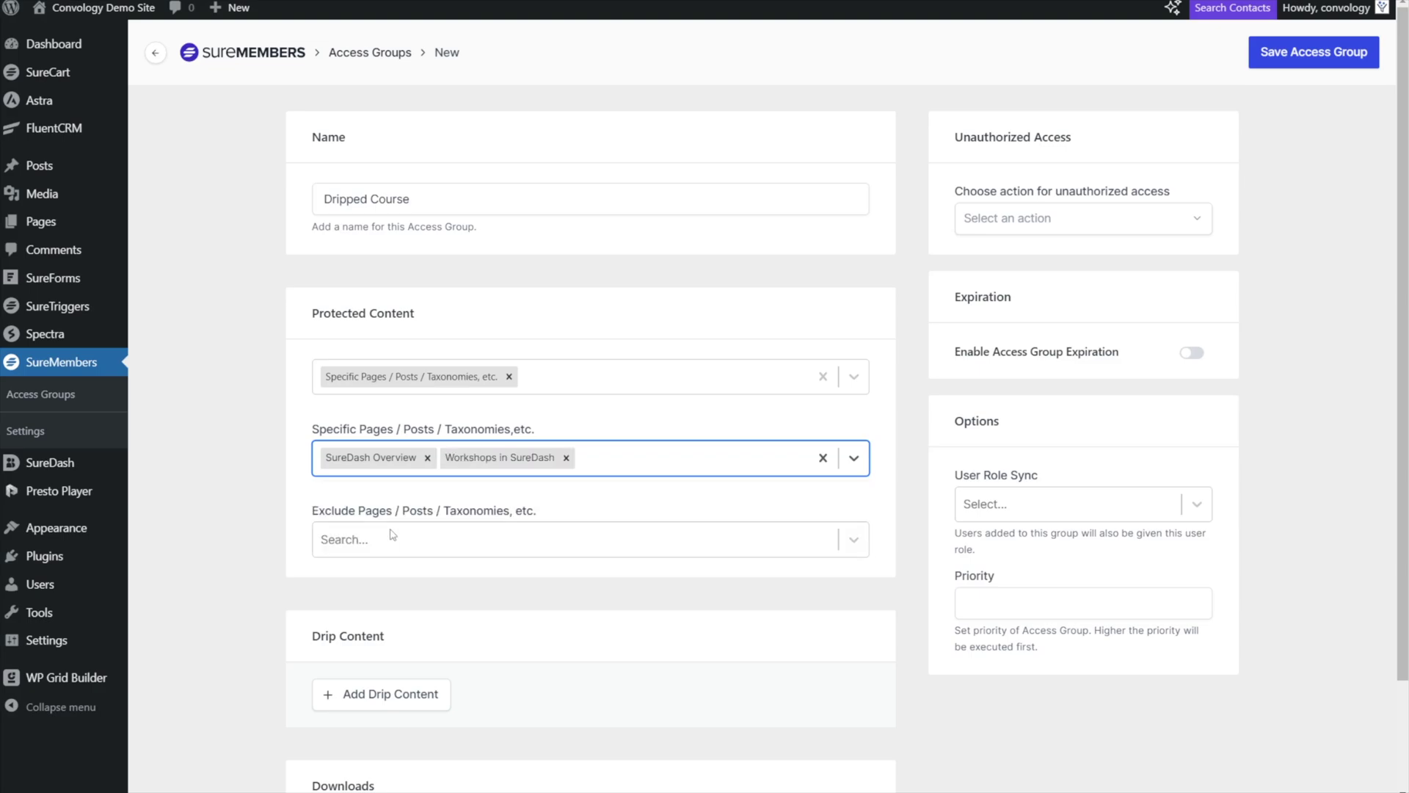
left_click(616, 453)
type("creating value")
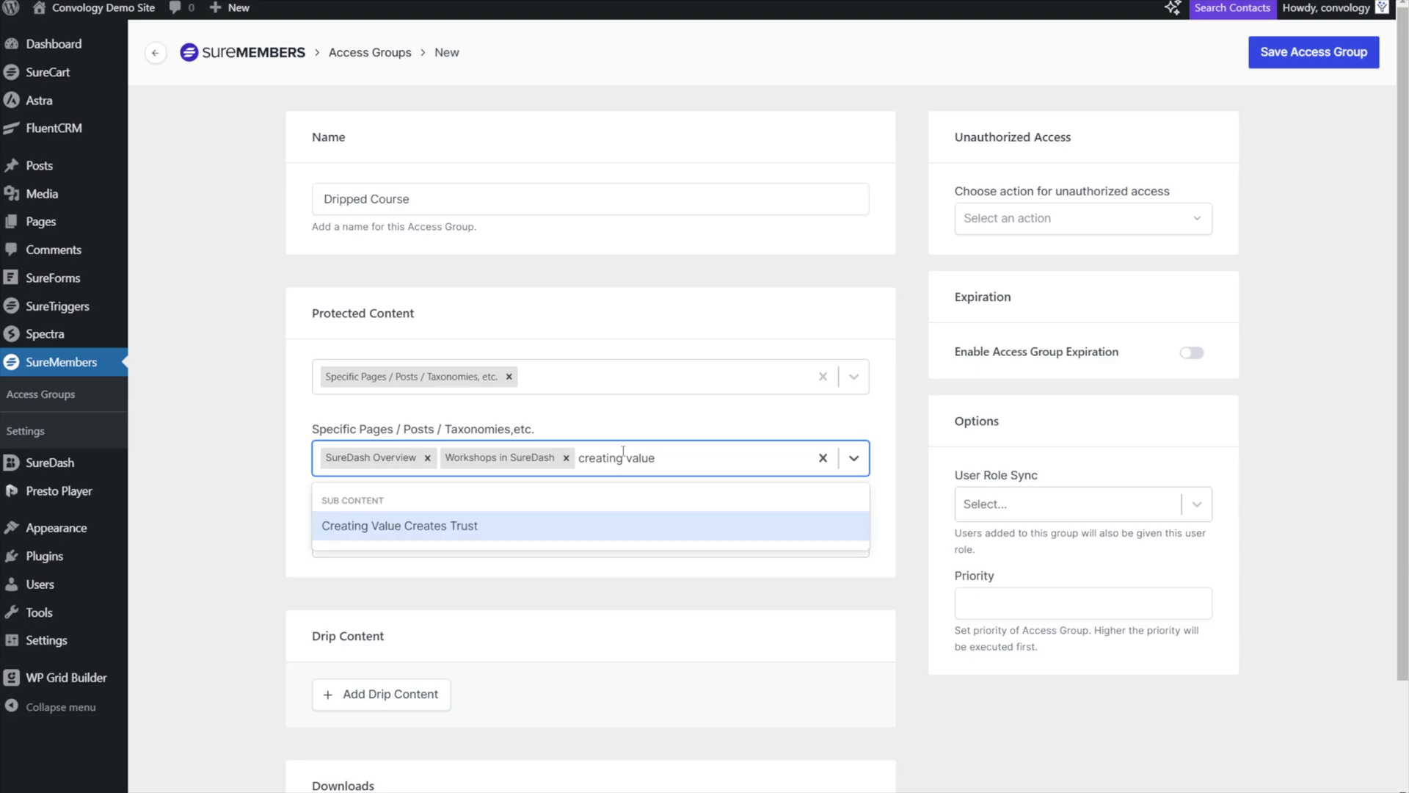
left_click(538, 536)
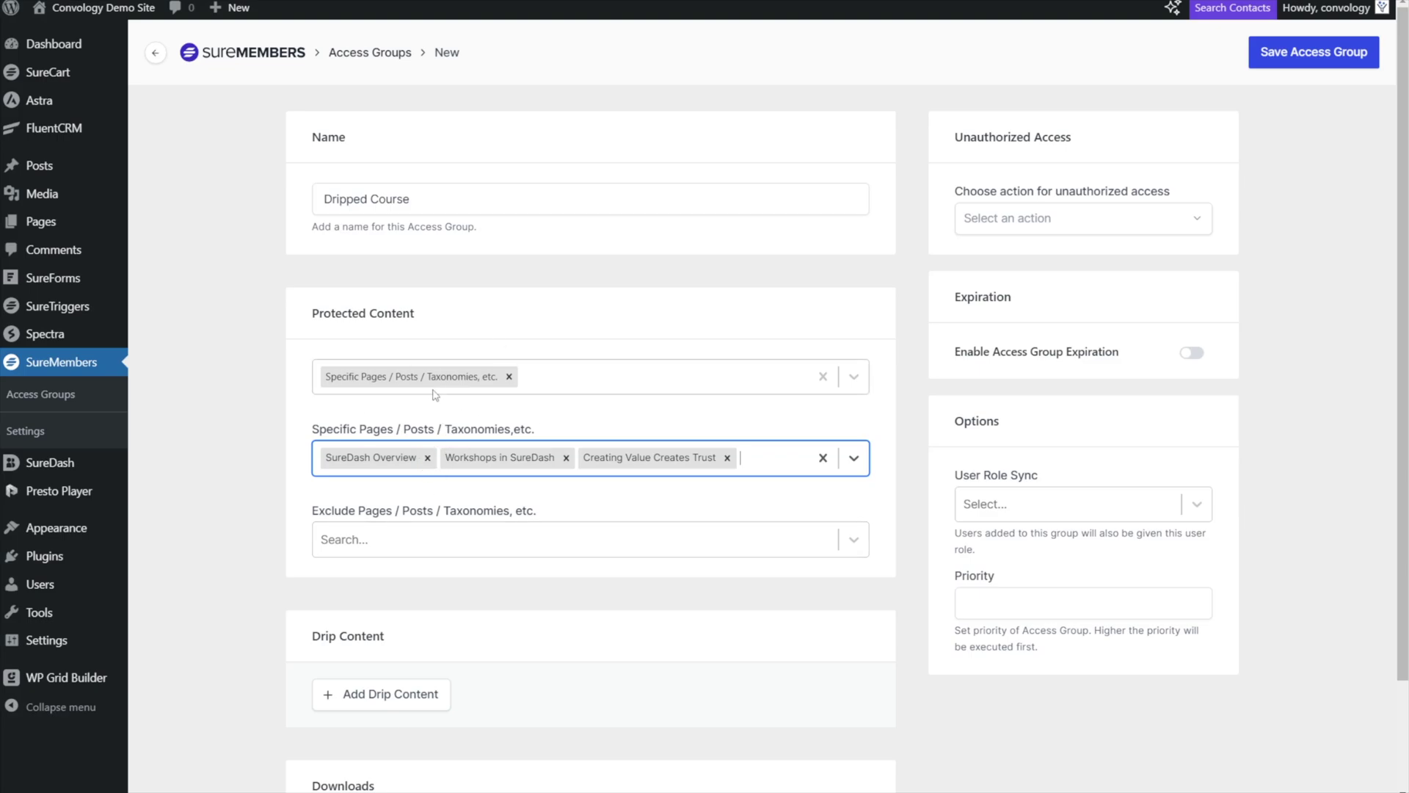
left_click(471, 350)
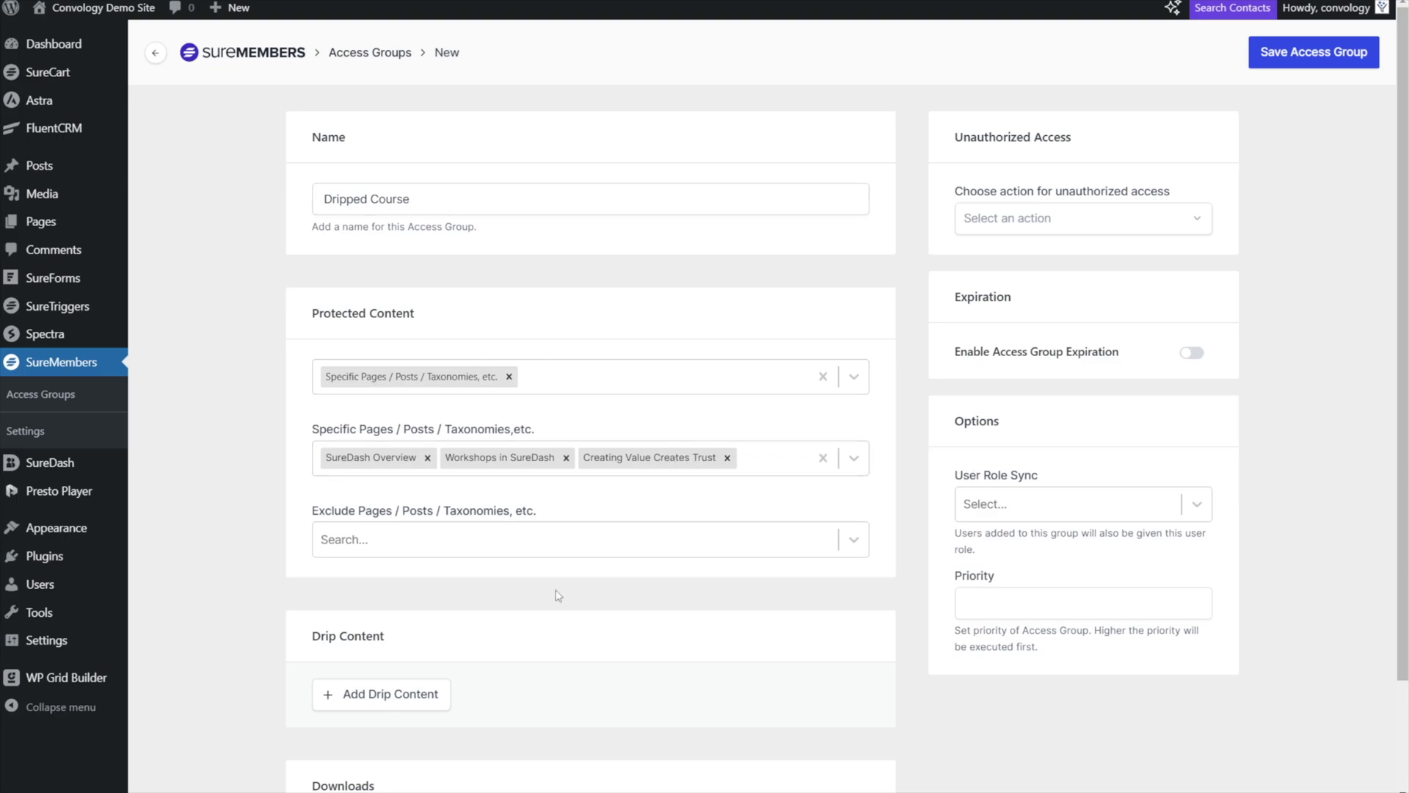
scroll(558, 595, "down", 1)
- Add a drip content rule that shows Workshops in SureDash, timed After Duration
left_click_drag(320, 557, 389, 555)
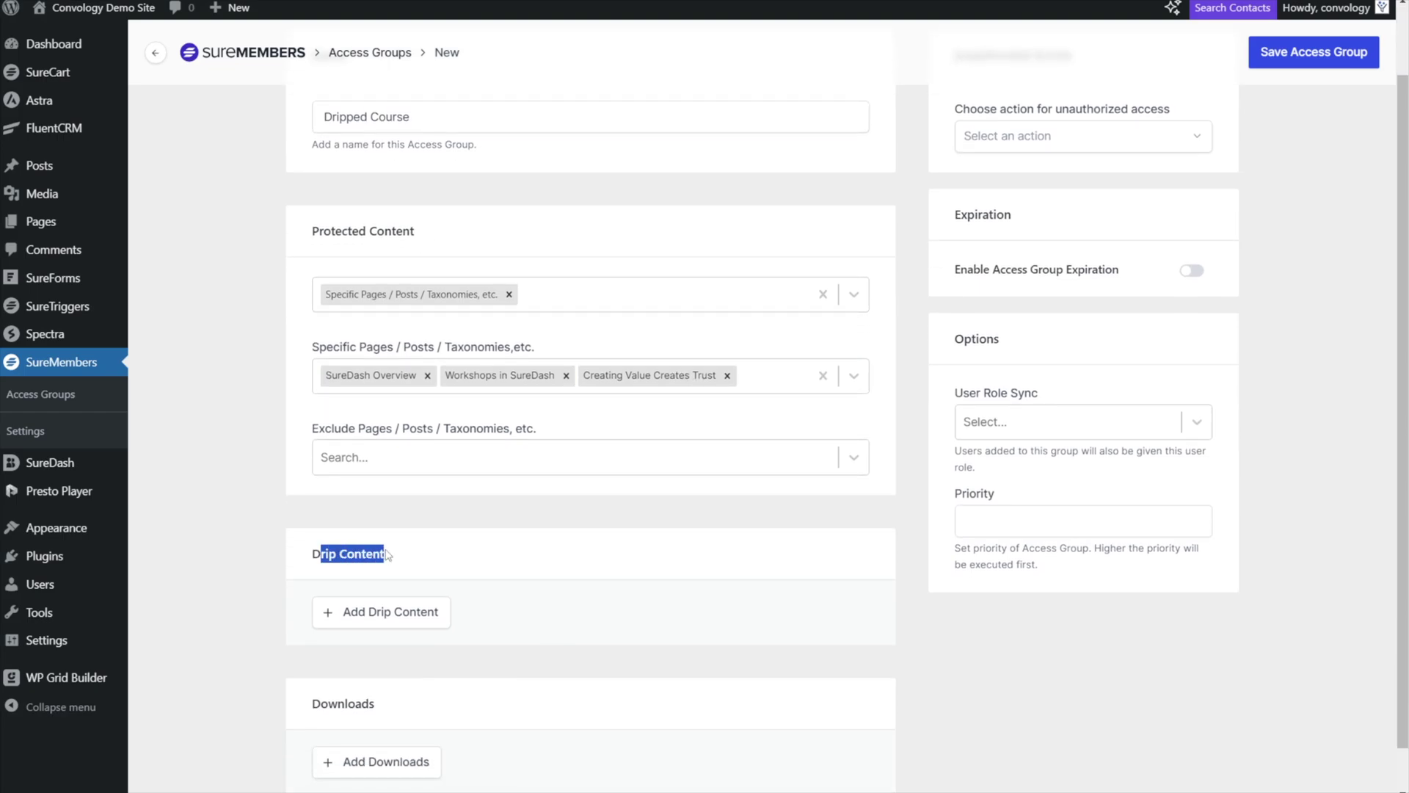
left_click(387, 617)
scroll(388, 558, "down", 1)
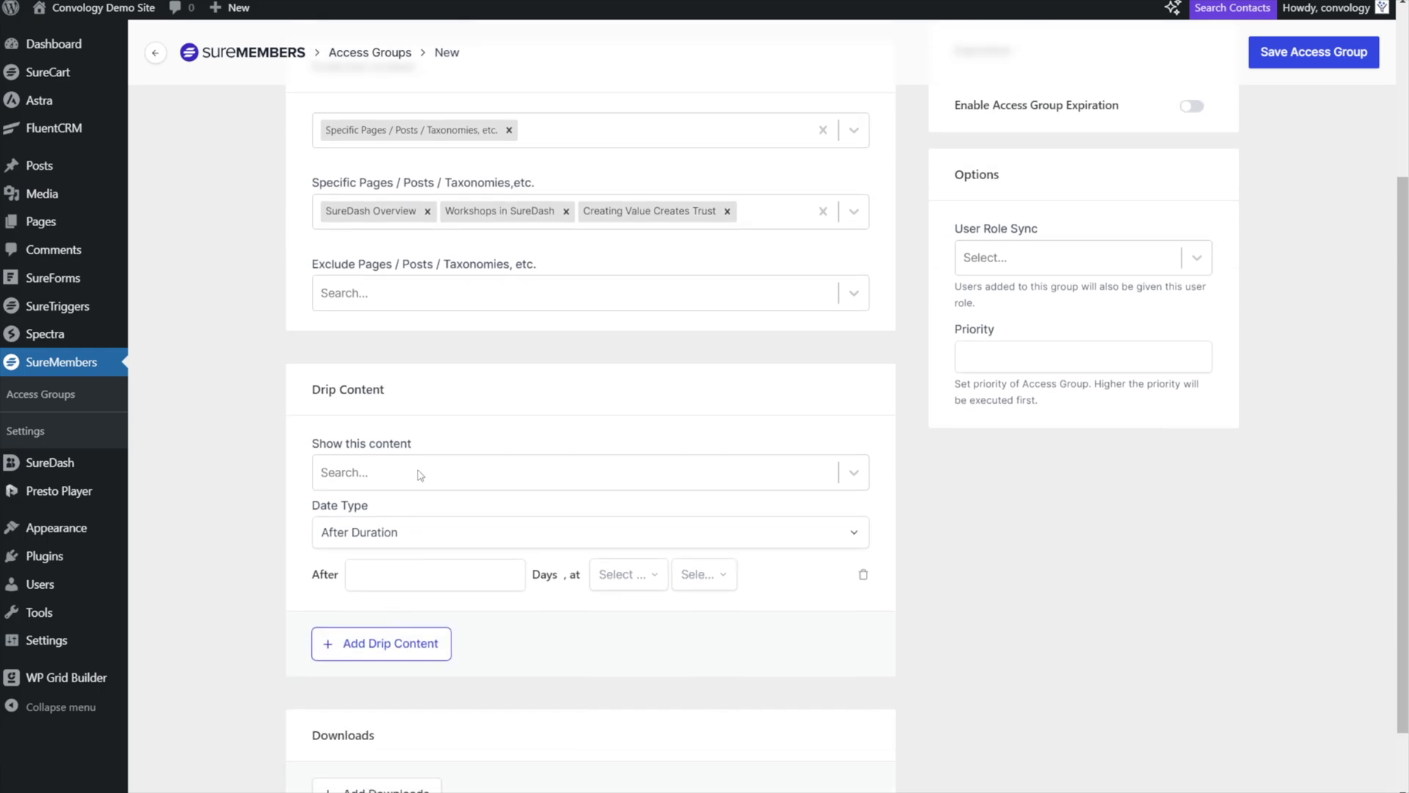
left_click(388, 554)
type("Workshops in suredash")
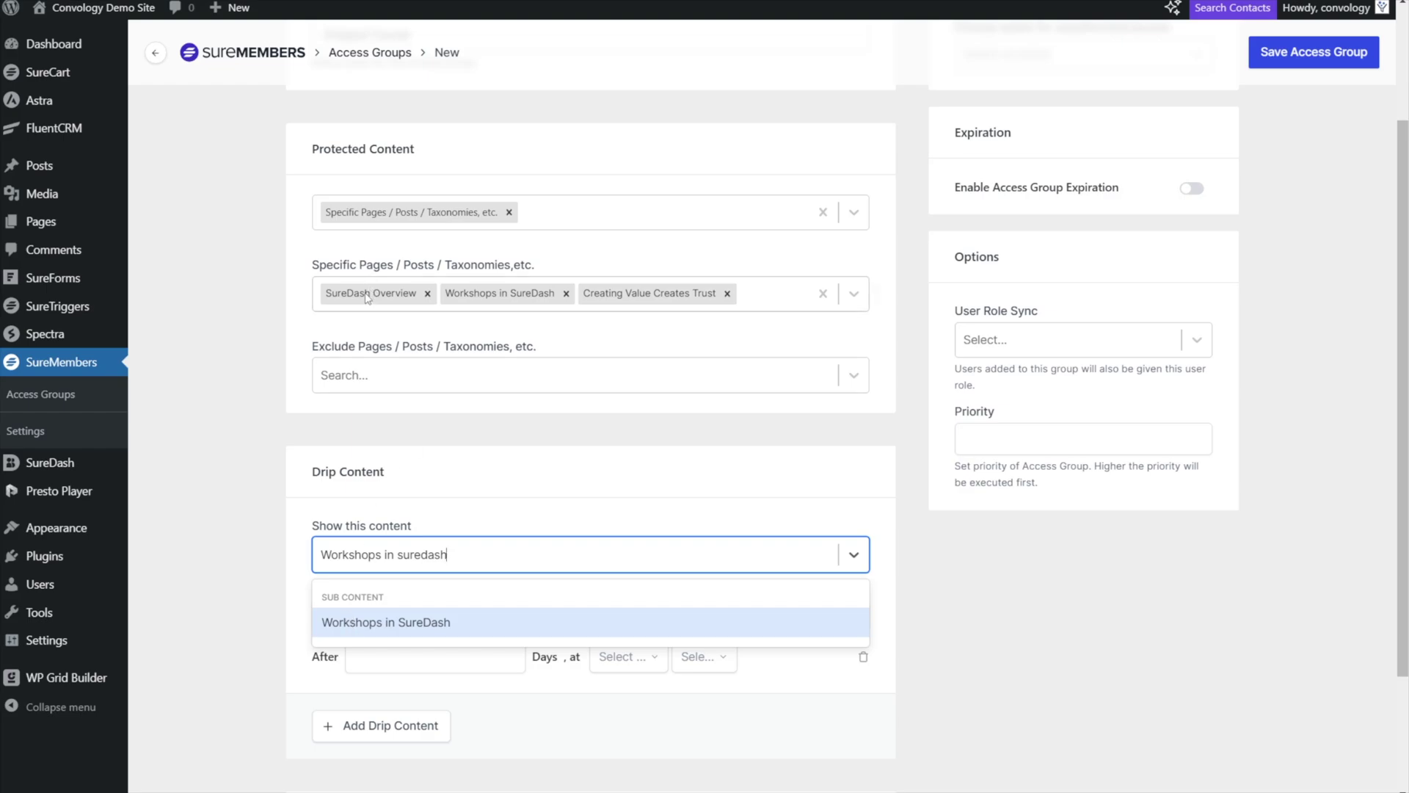
left_click(383, 623)
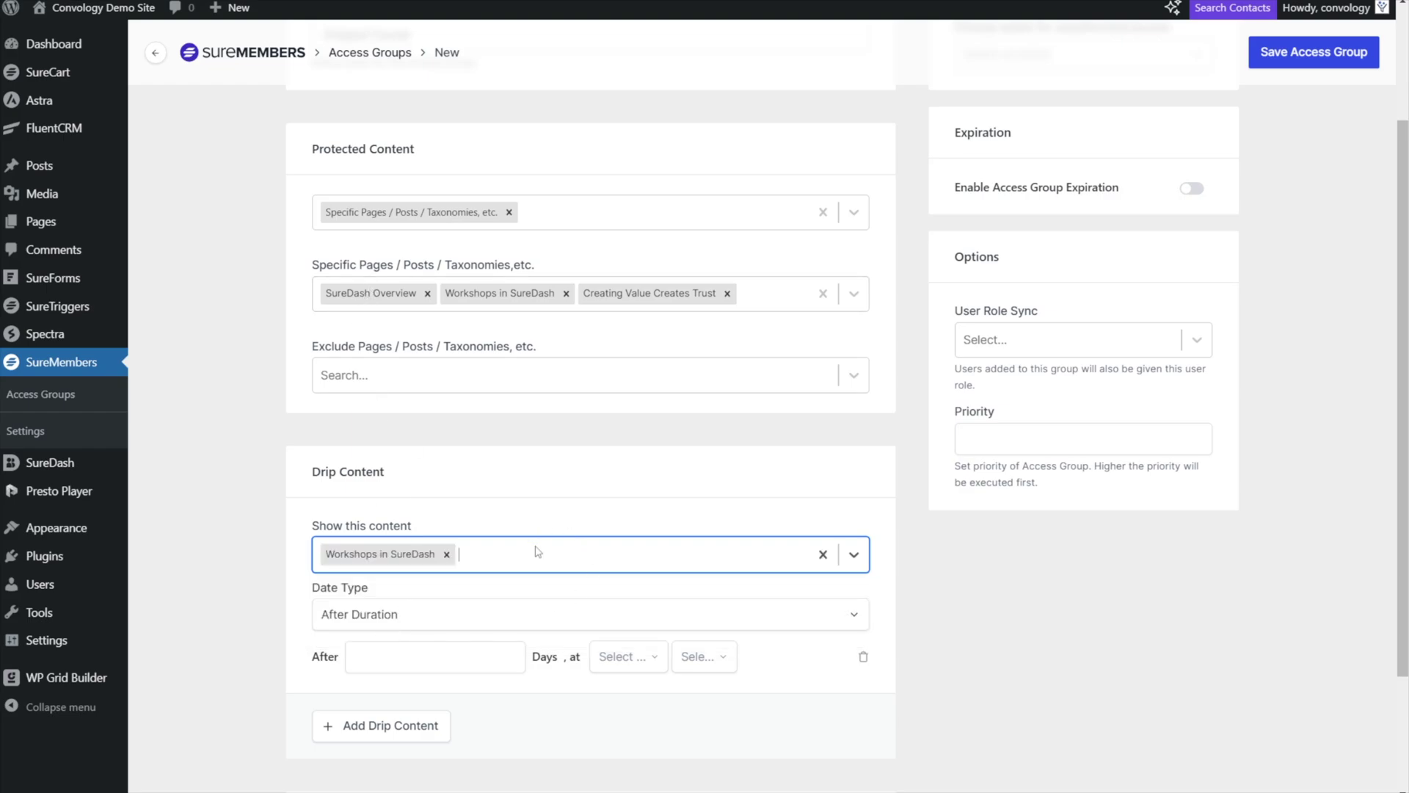
left_click(540, 559)
- Add Creating Value Creates Trust to the first drip rule, keeping Date Type After Duration
type("creating val")
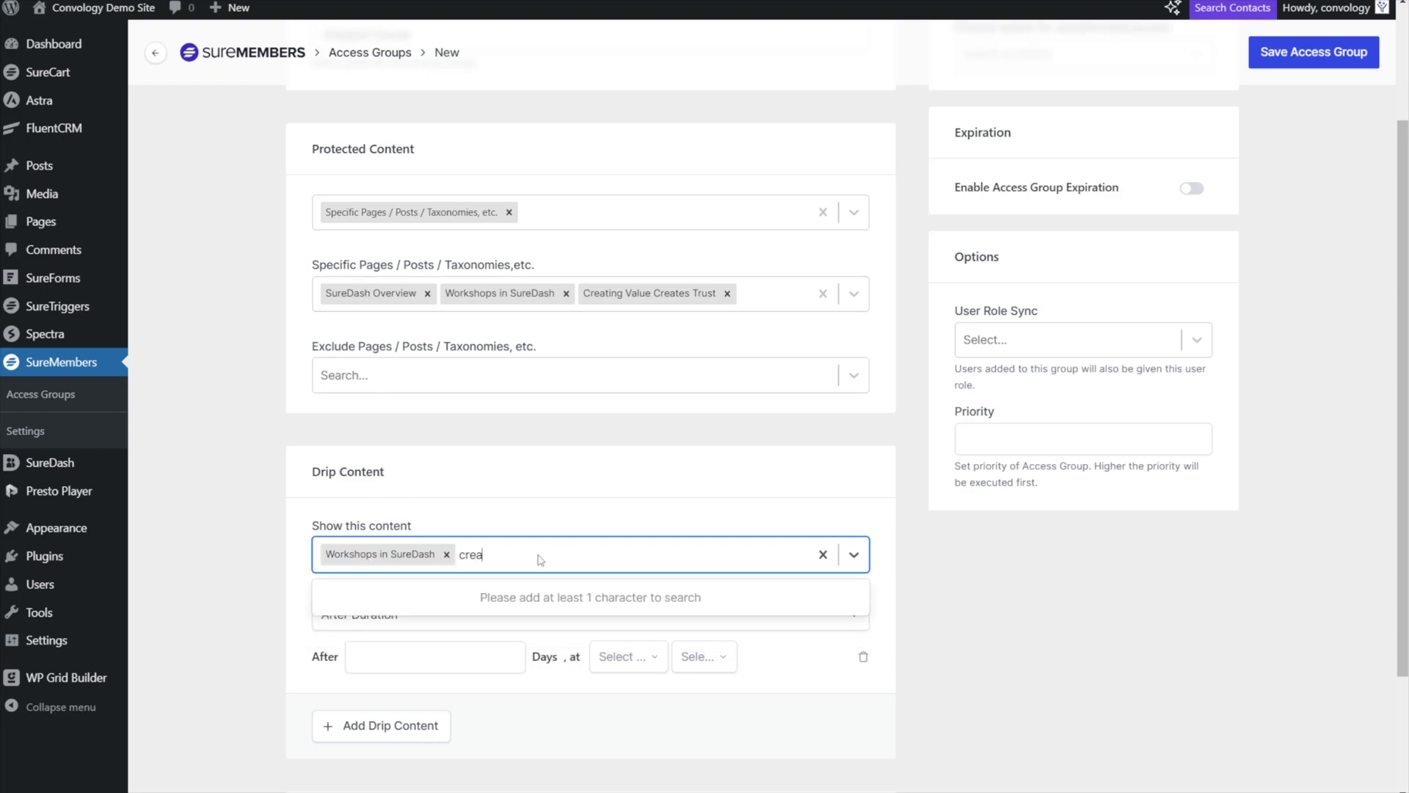
left_click(345, 615)
left_click(337, 605)
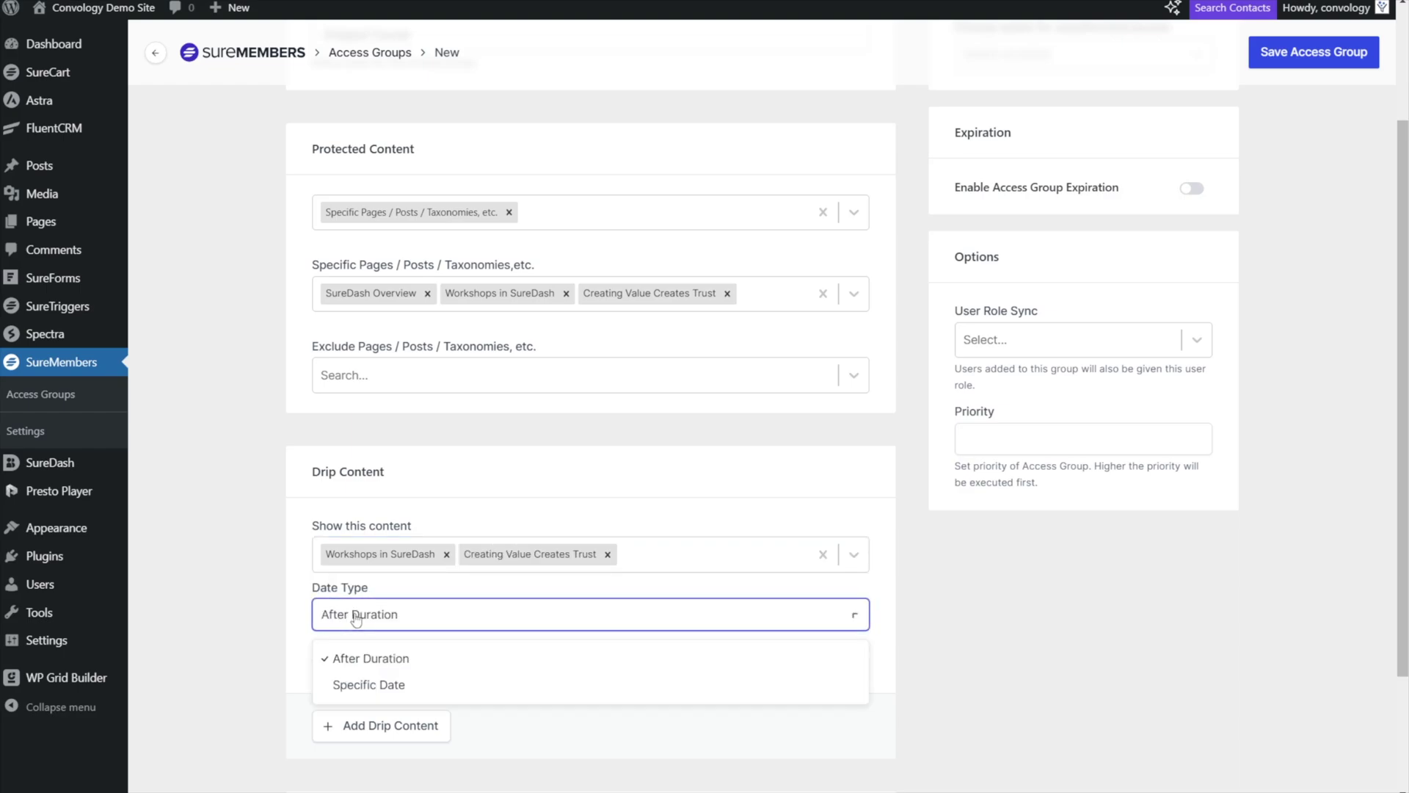
left_click(300, 621)
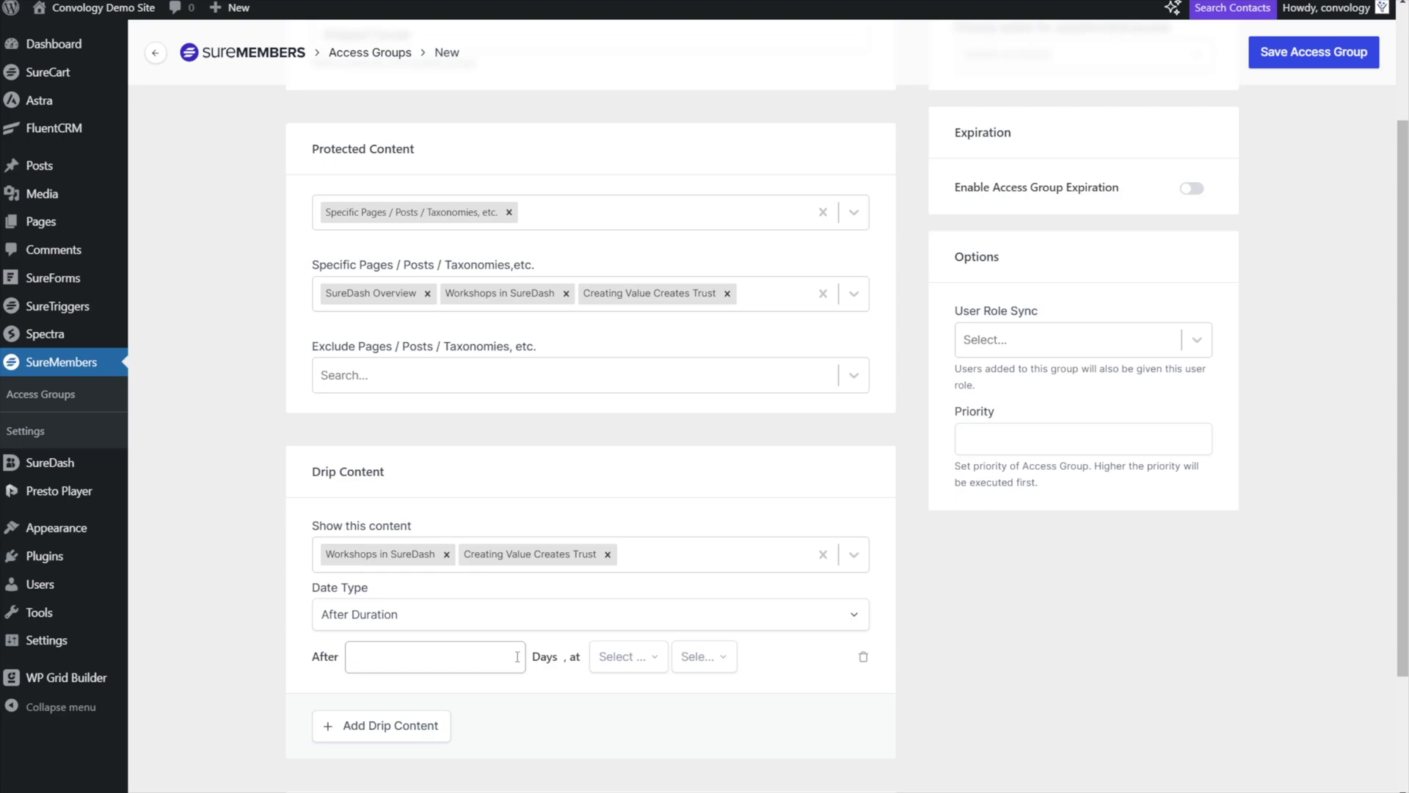
left_click(373, 621)
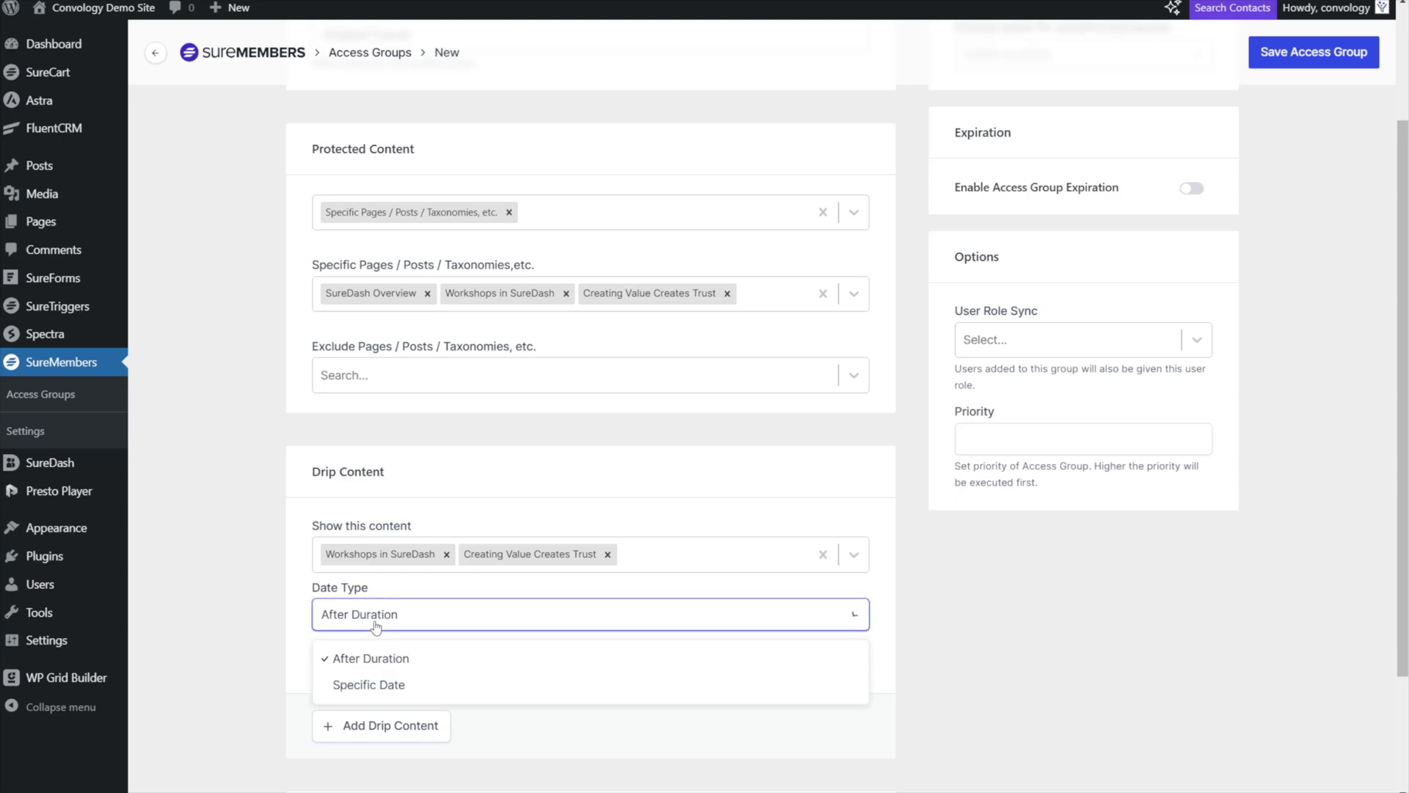
left_click(267, 640)
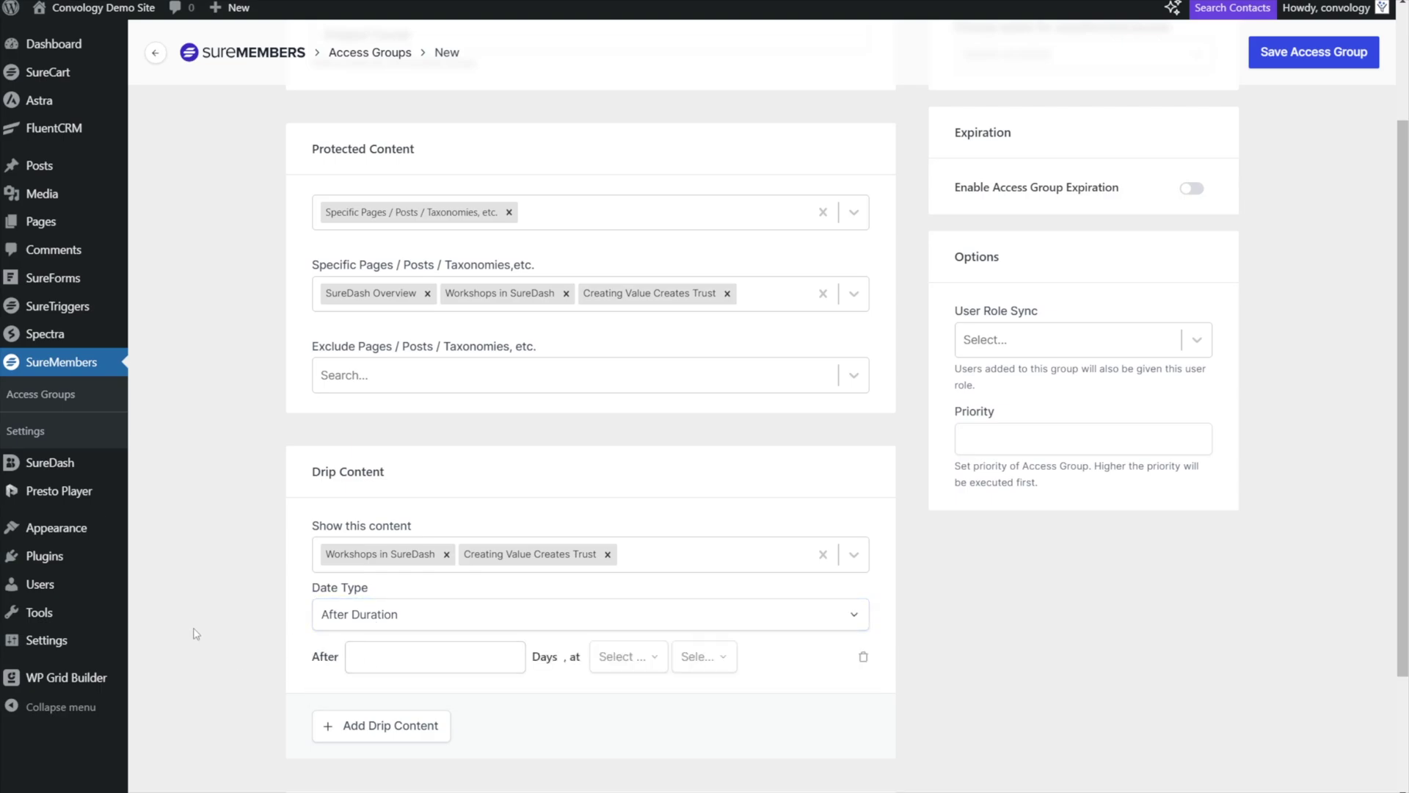
- Set After Days to 1 and remove Creating Value Creates Trust from the first rule
scroll(242, 585, "down", 1)
left_click(426, 579)
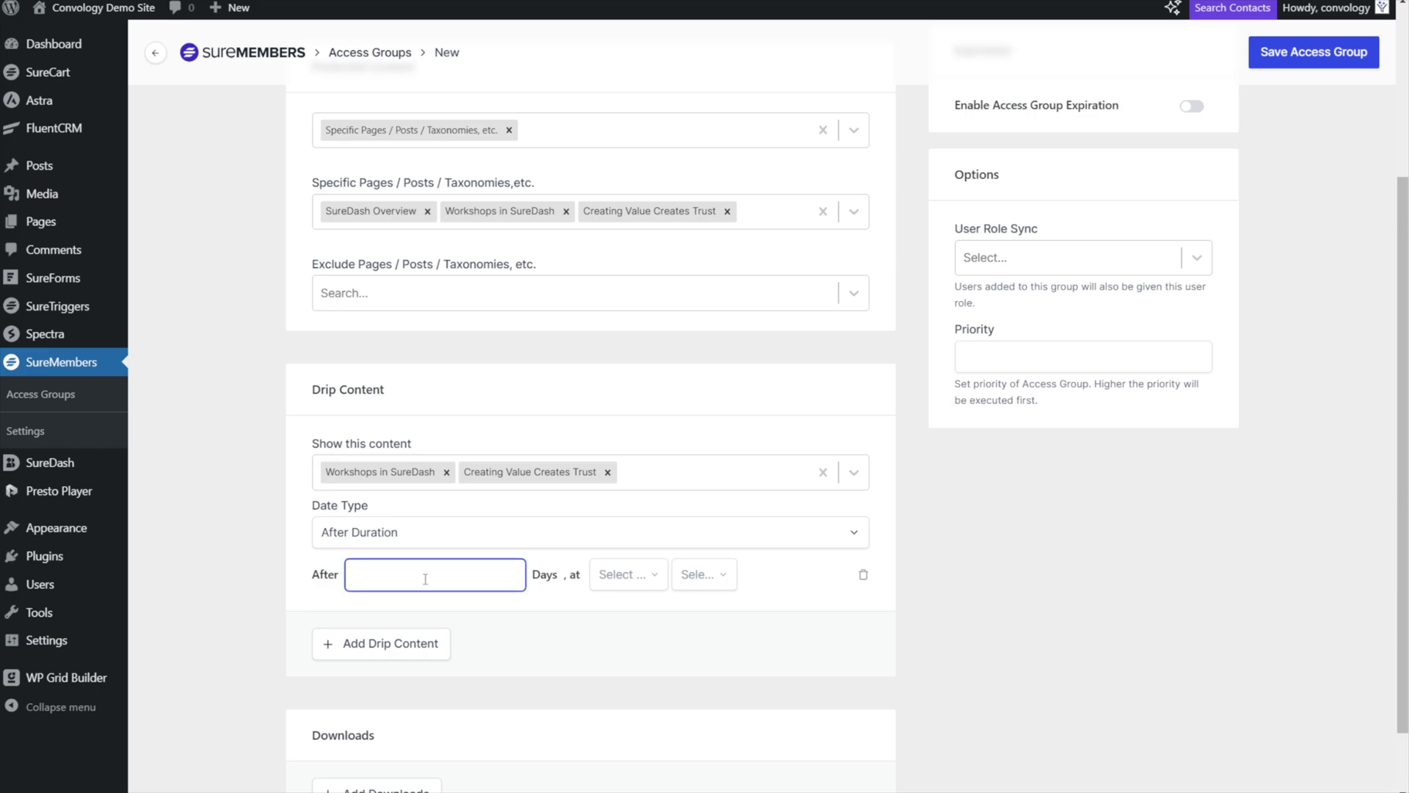
left_click(236, 614)
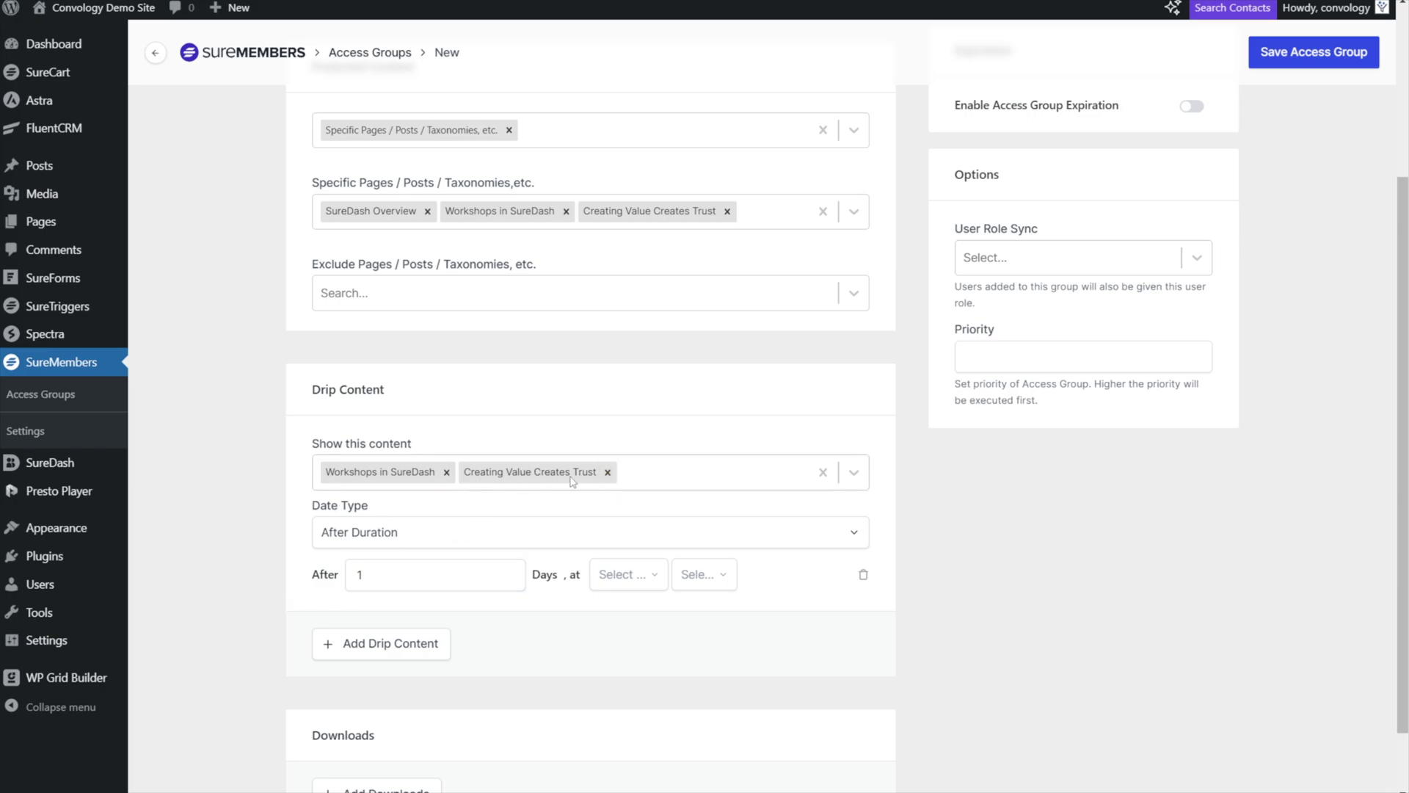
left_click(606, 472)
- Add a second drip rule releasing Creating Value Creates Trust after 1 day
left_click(345, 643)
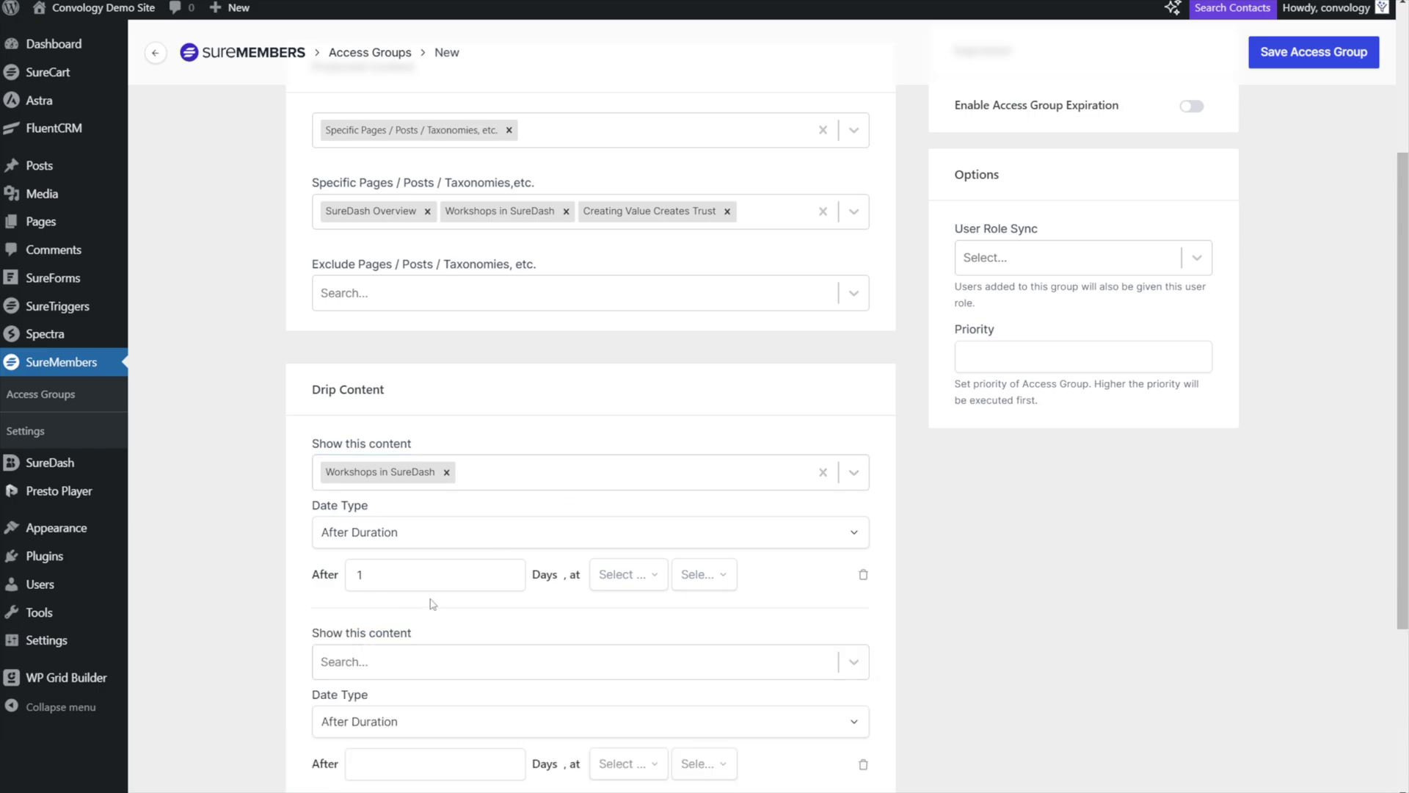
scroll(377, 399, "down", 3)
left_click(382, 418)
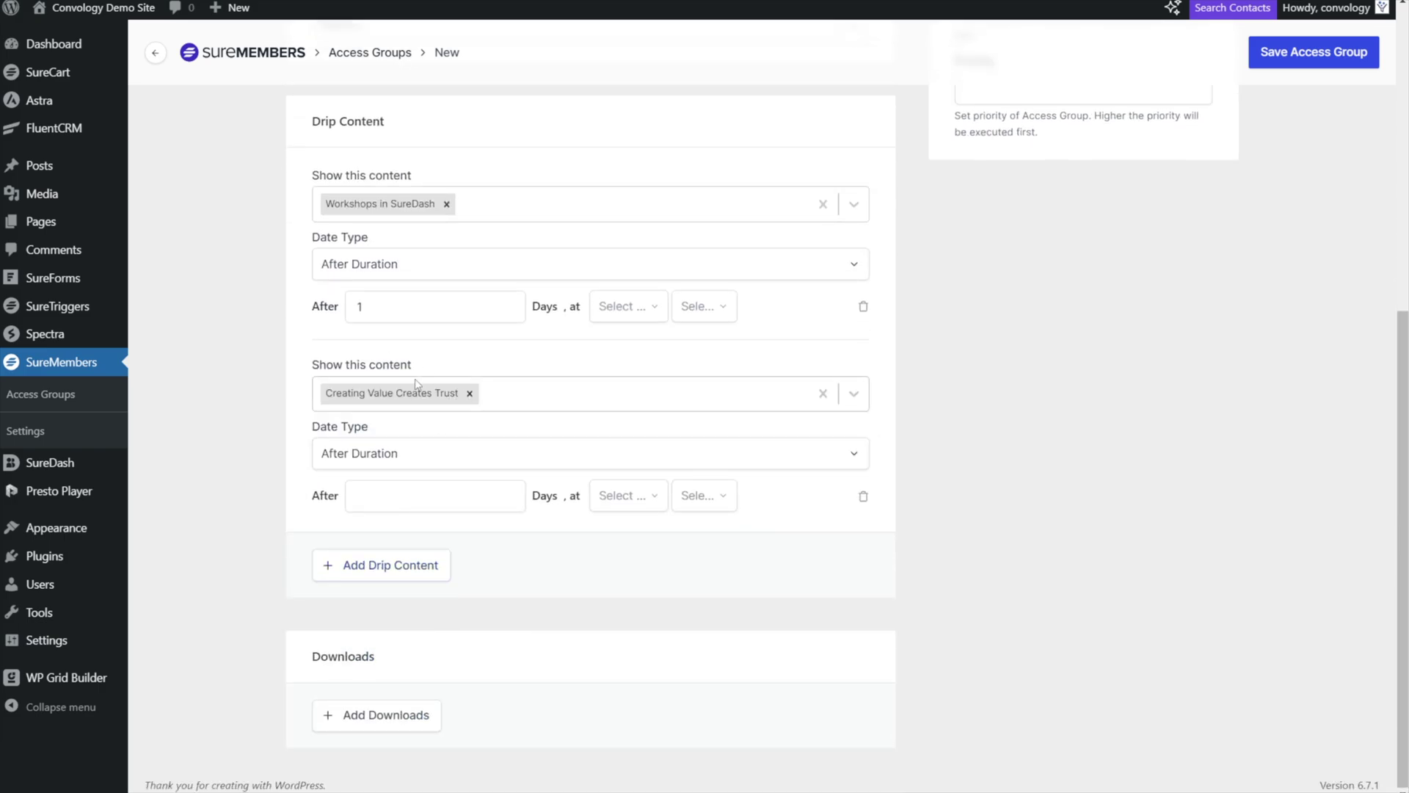
left_click(406, 494)
type("1")
left_click(211, 428)
scroll(297, 470, "up", 3)
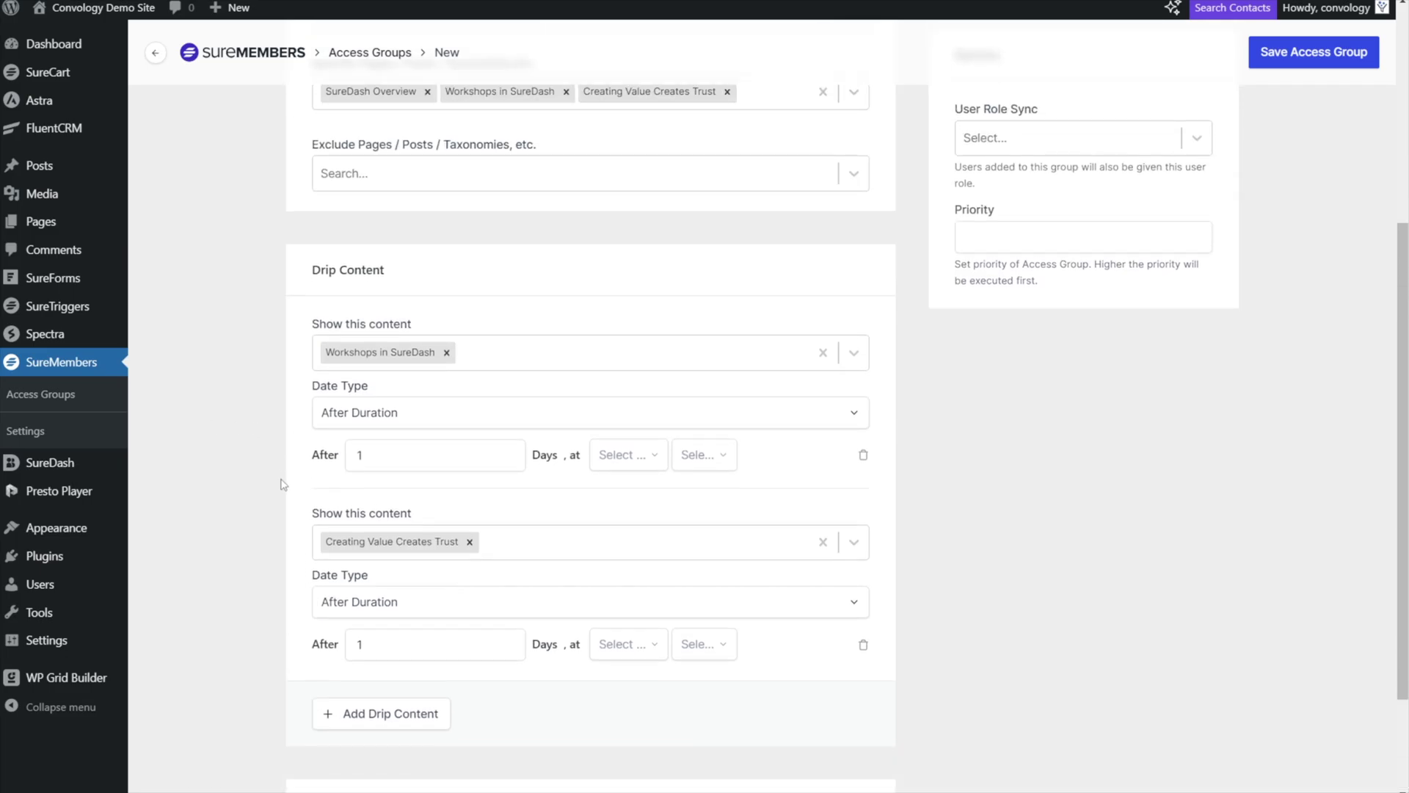
scroll(282, 483, "up", 2)
scroll(285, 487, "down", 4)
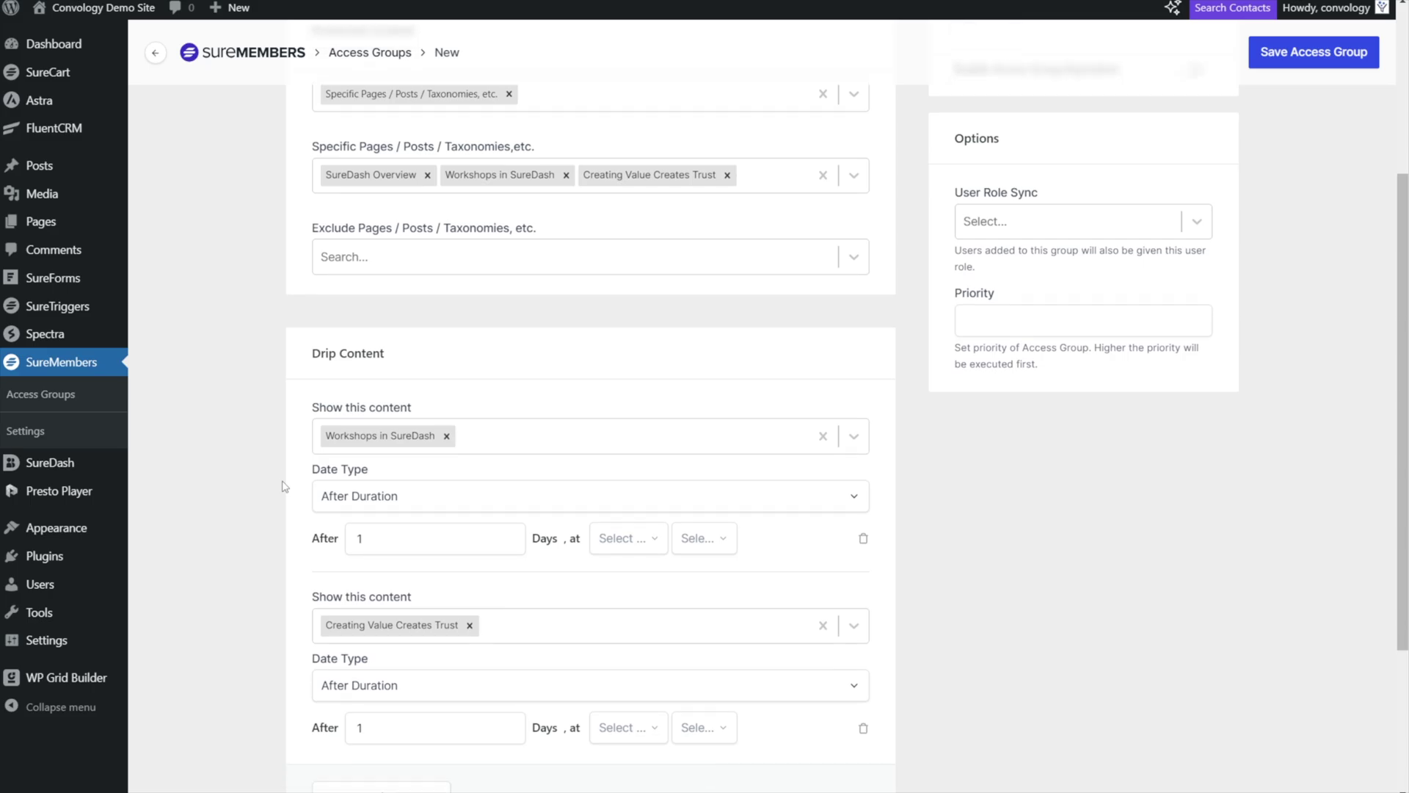
scroll(285, 490, "up", 7)
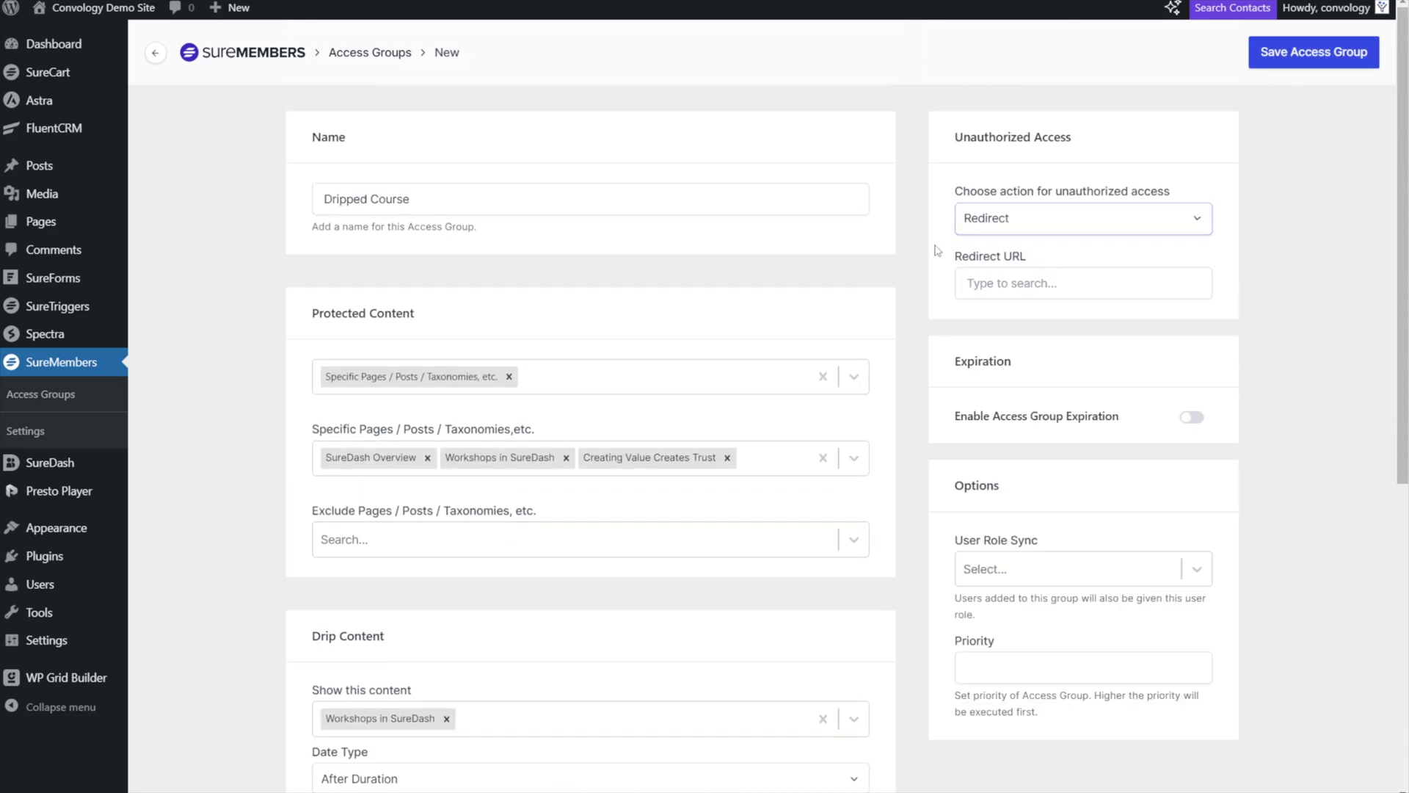
- Paste /portal/ as the redirect URL and save the Dripped Course access group
left_click(1069, 273)
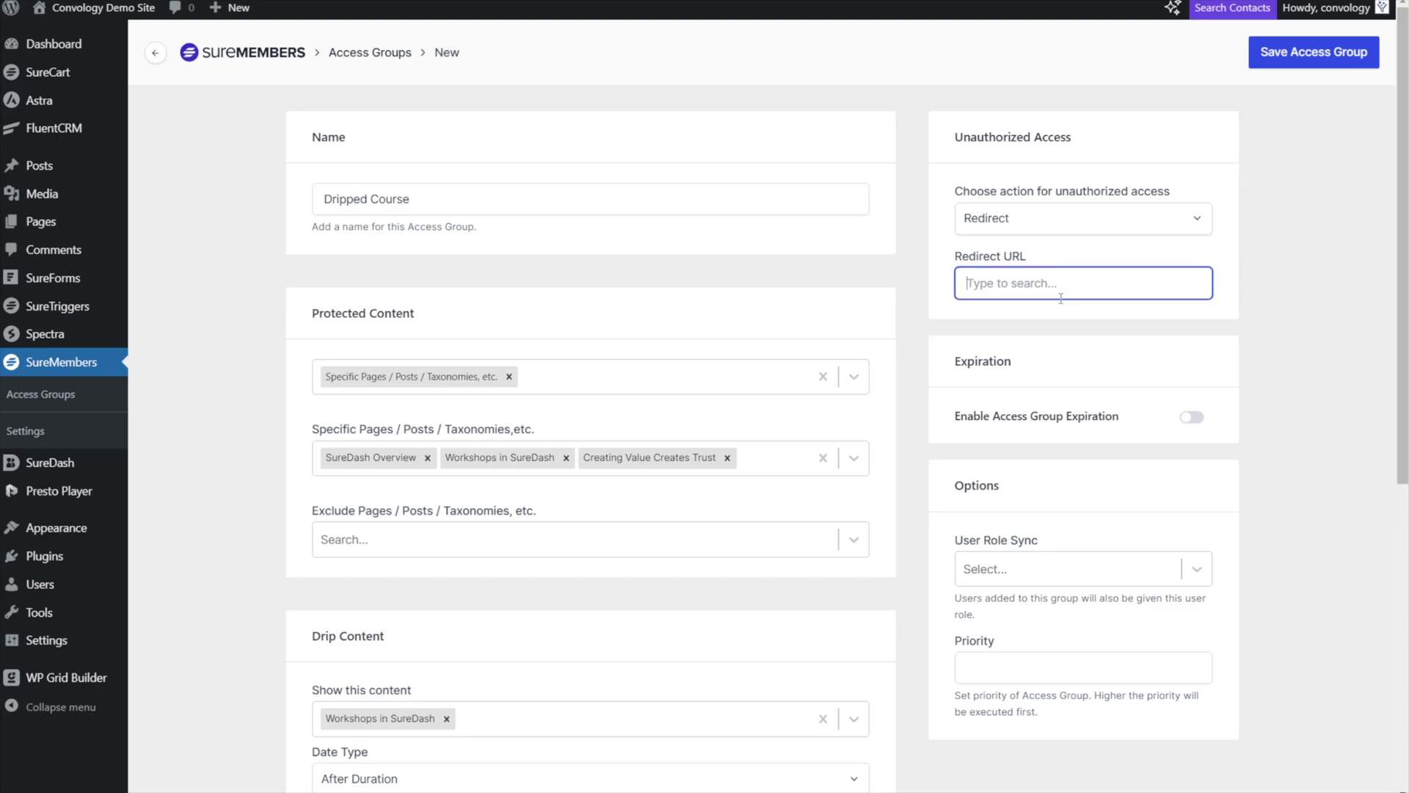
type("/portal/")
left_click(1244, 248)
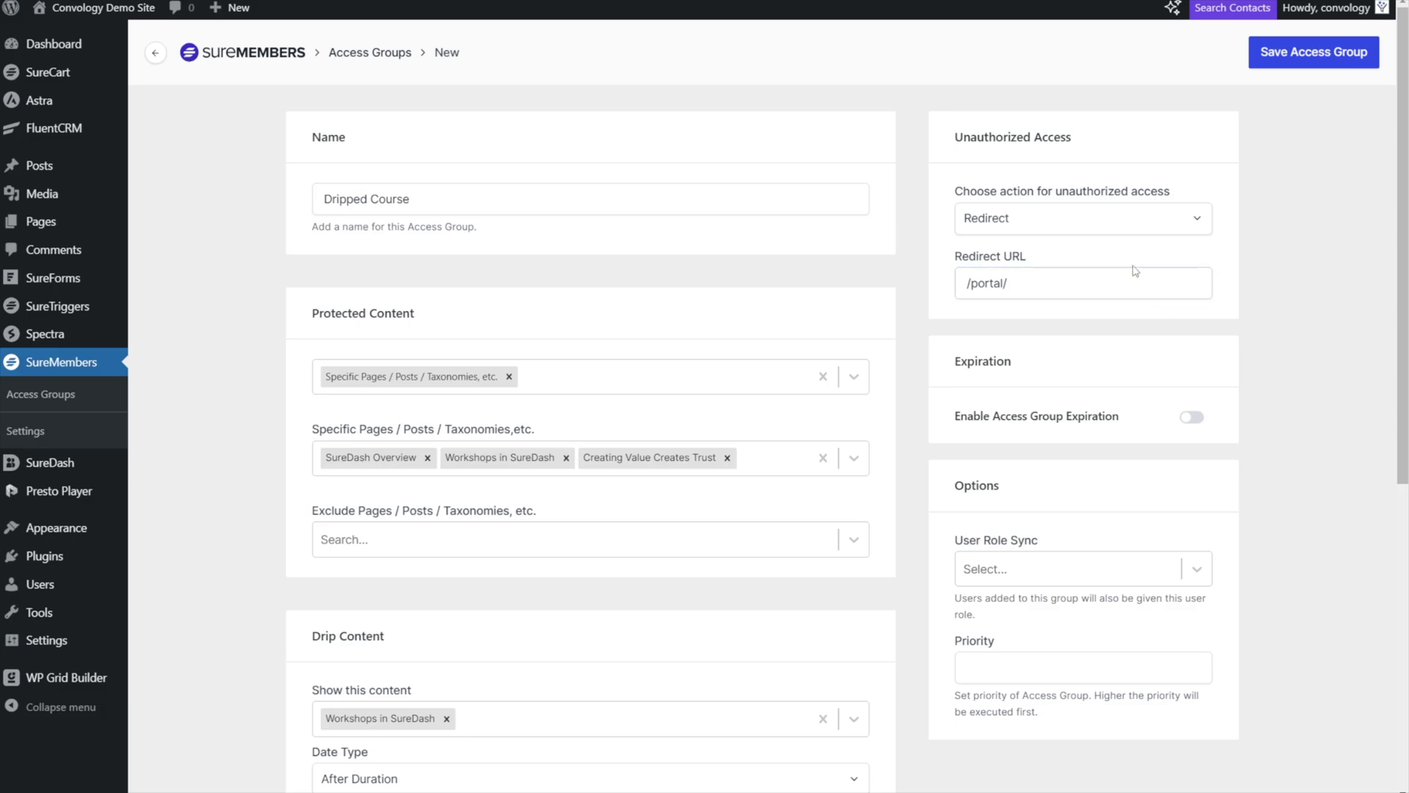
left_click(1313, 52)
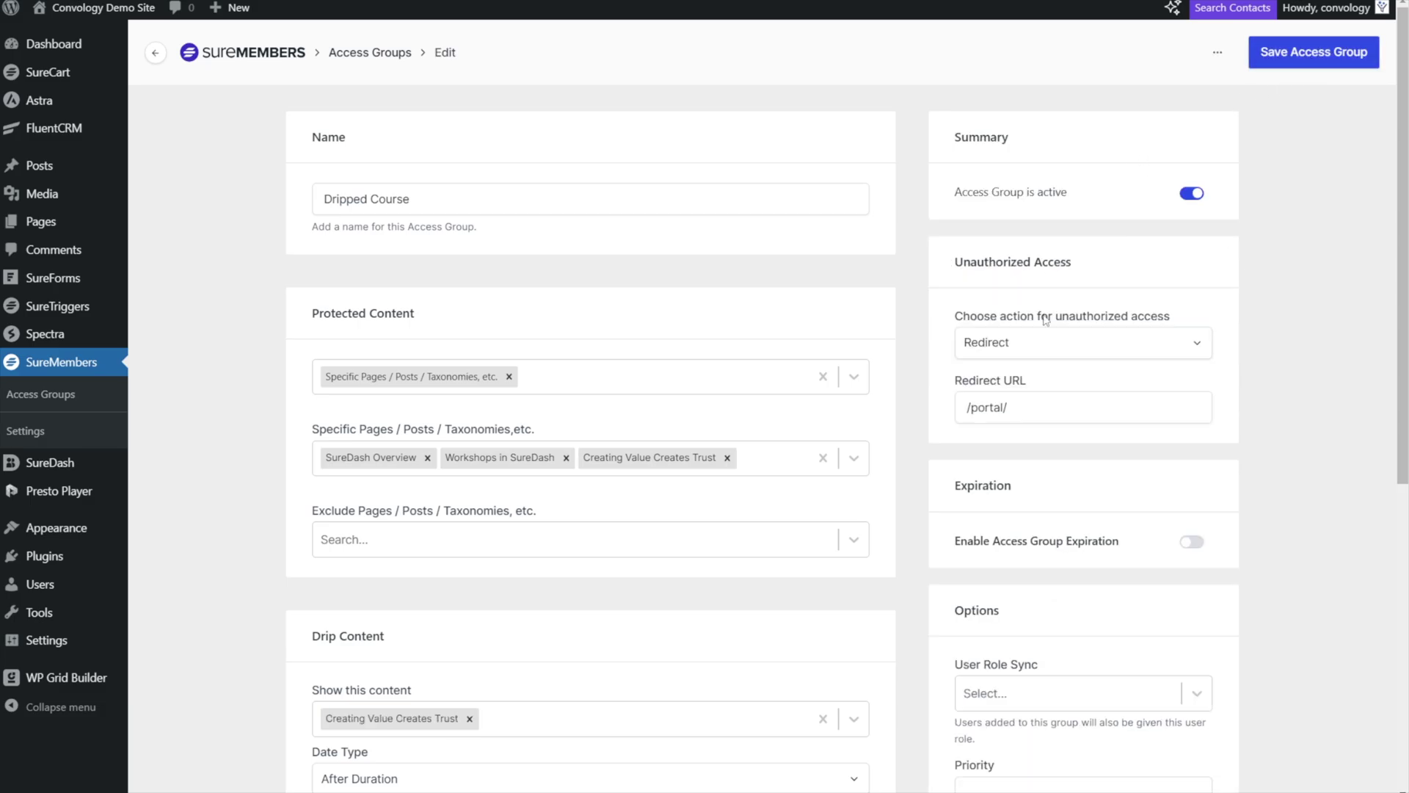
scroll(1057, 342, "down", 5)
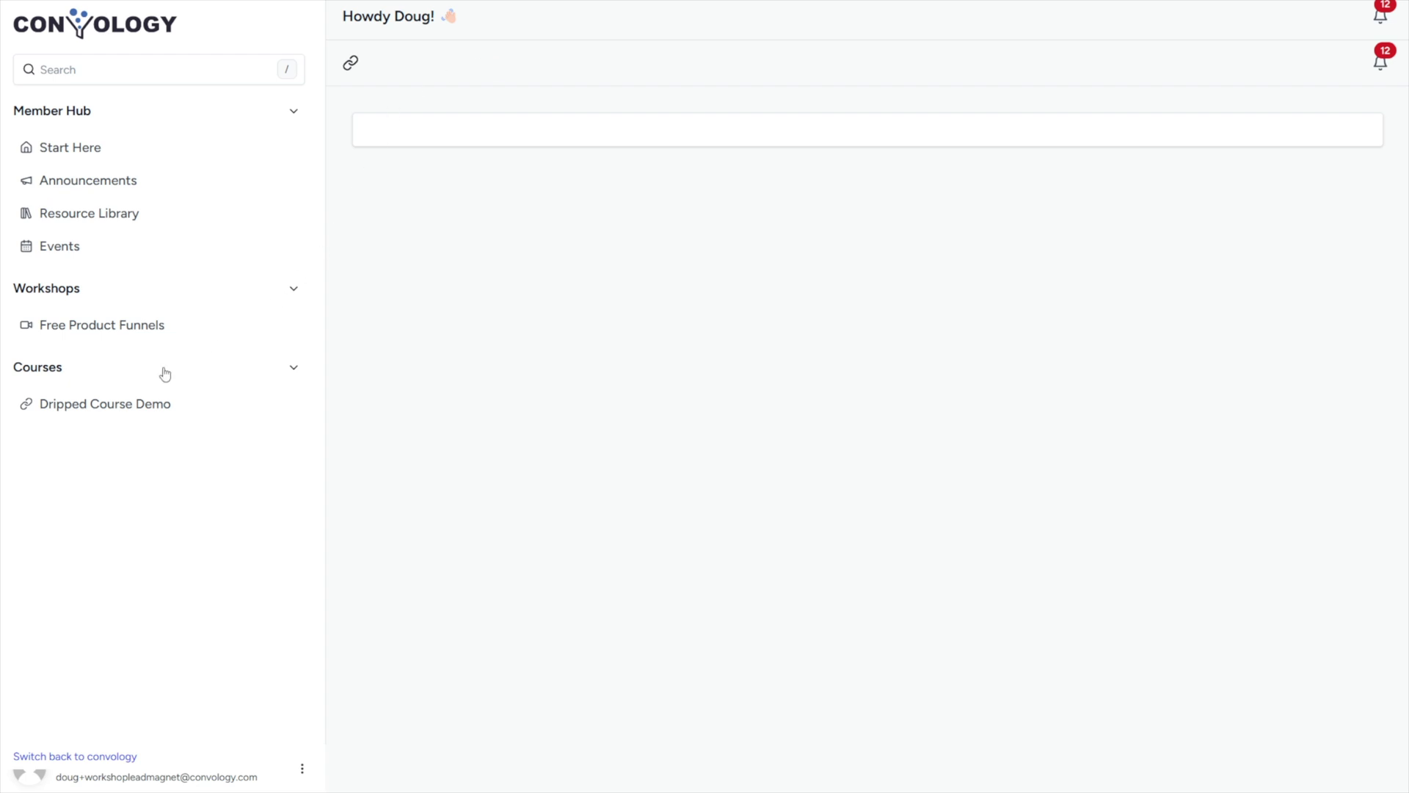
- Open Dripped Course Demo and its three lessons in the portal to check the ~23-hour countdowns
left_click(83, 405)
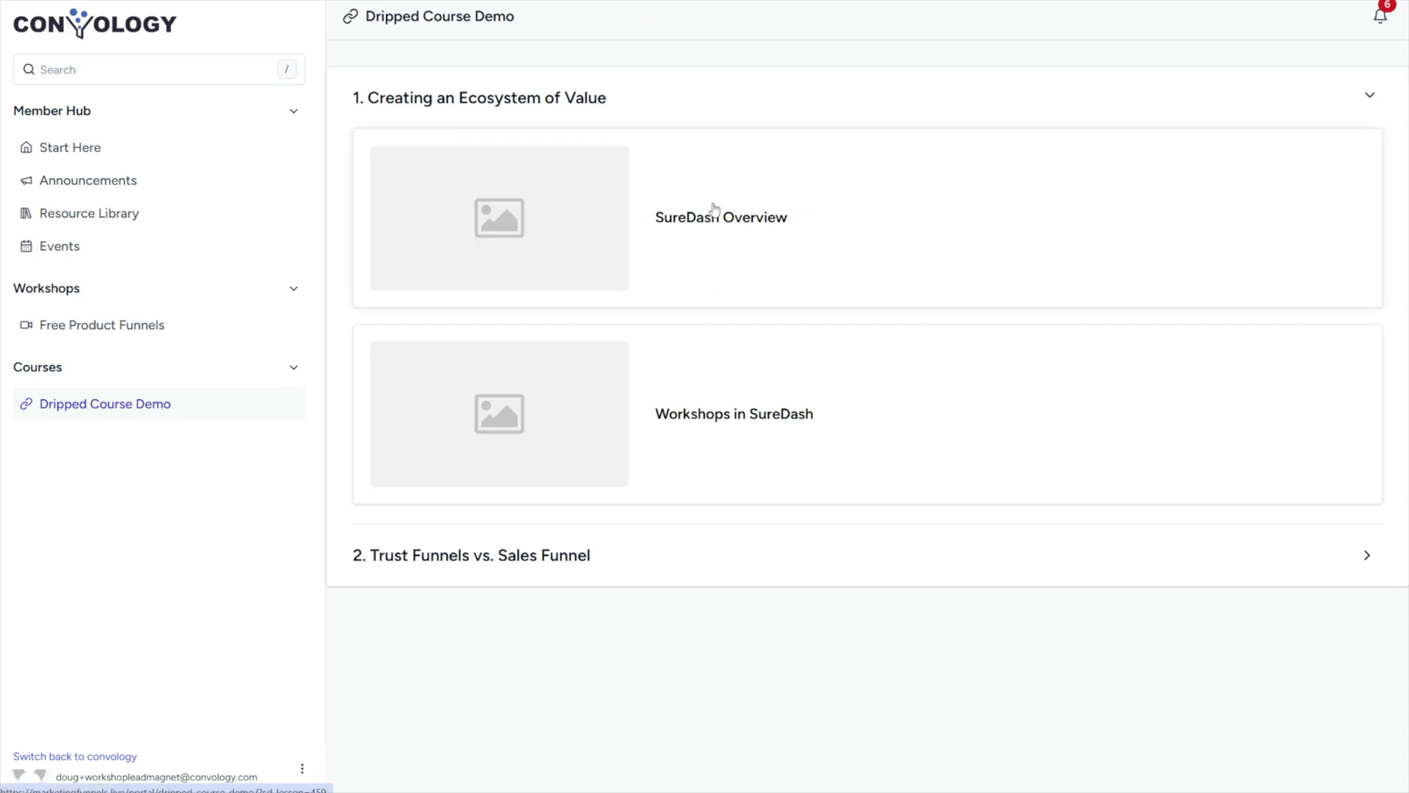
left_click(714, 217)
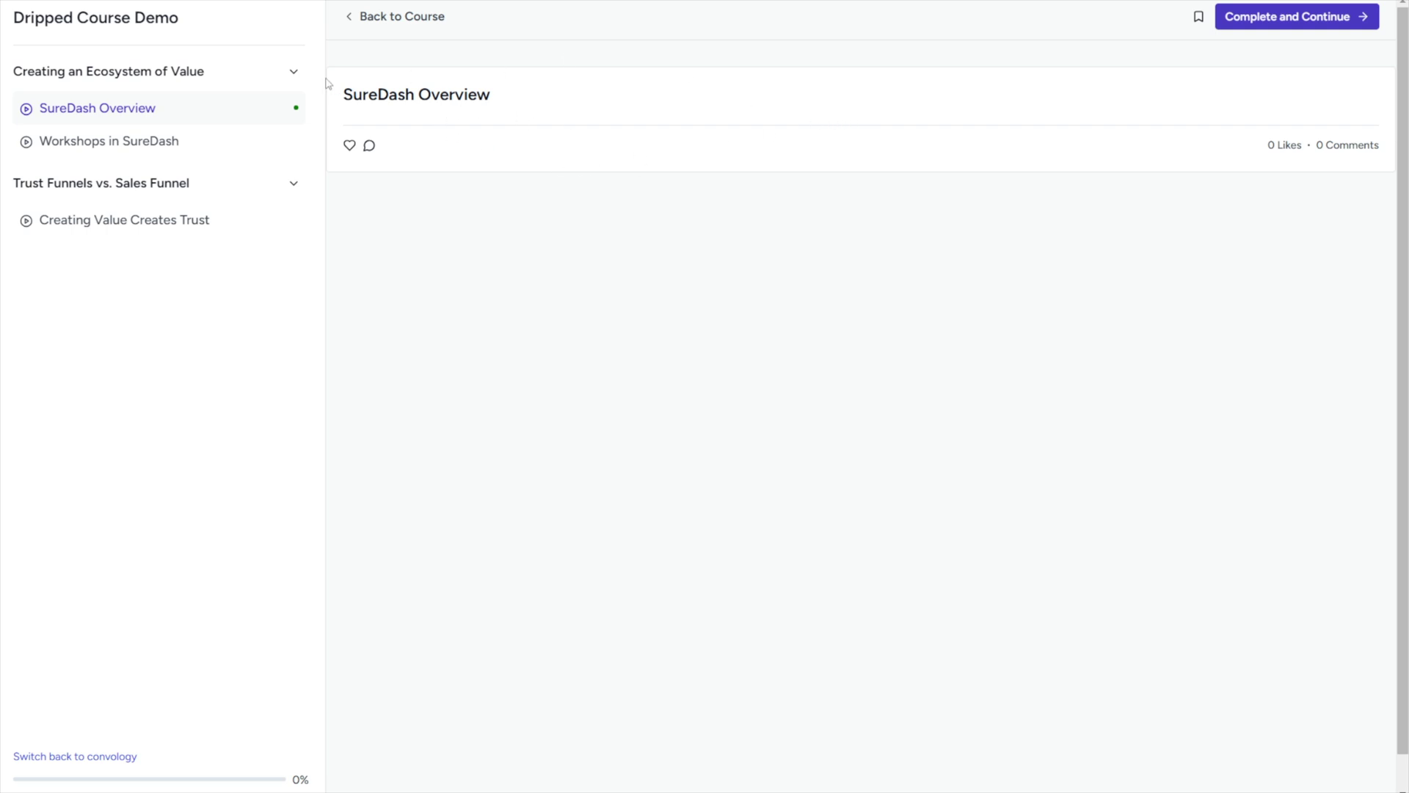
left_click(113, 146)
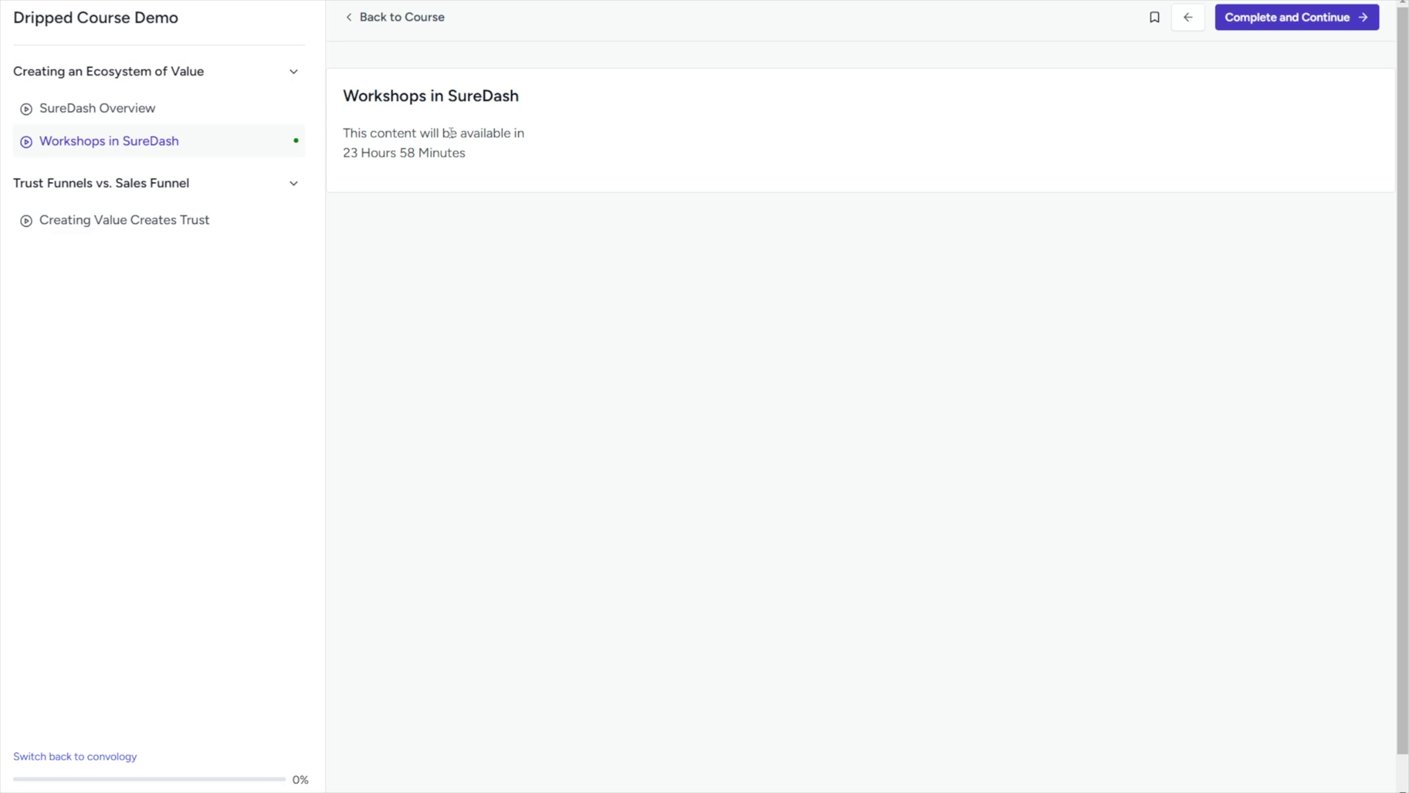
left_click(161, 220)
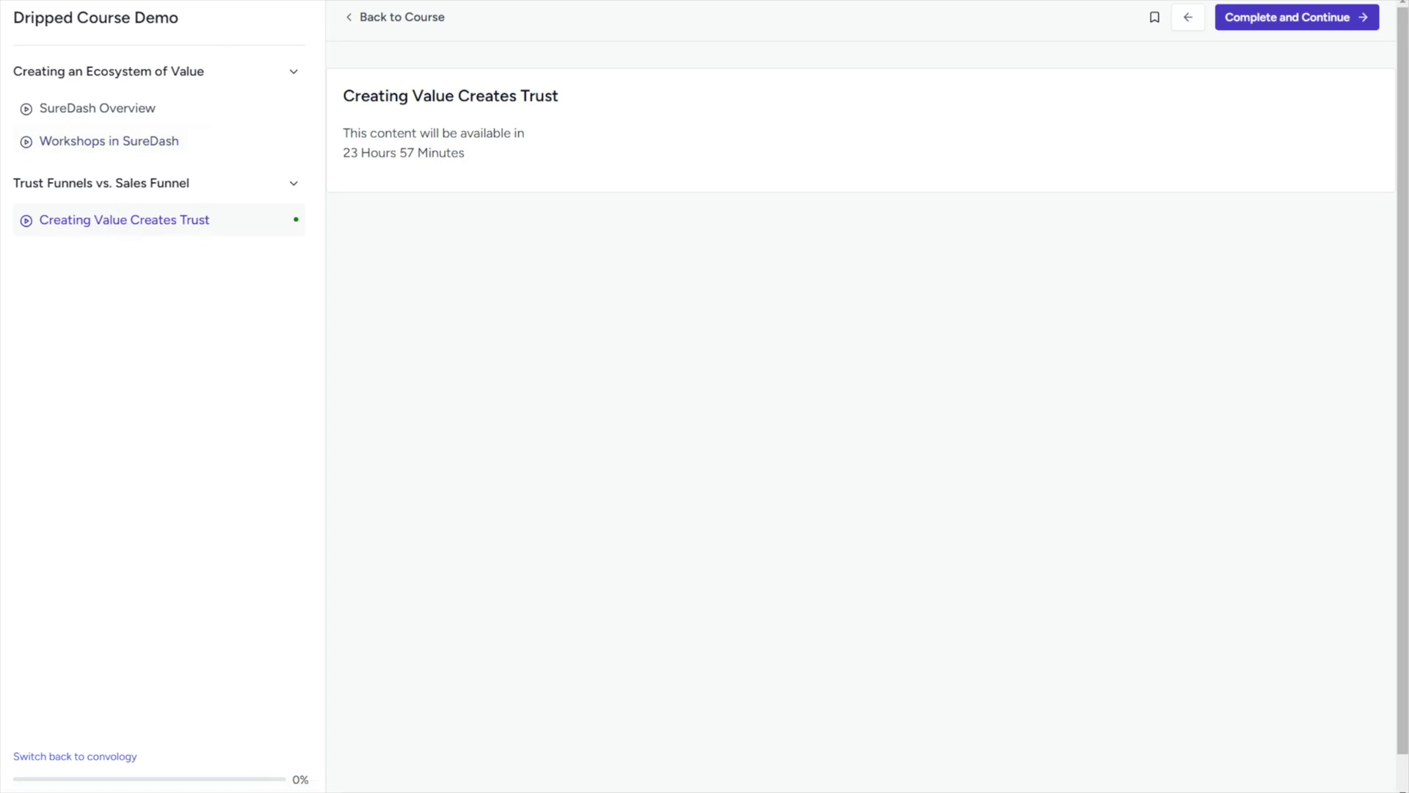
key("ctrl+Tab")
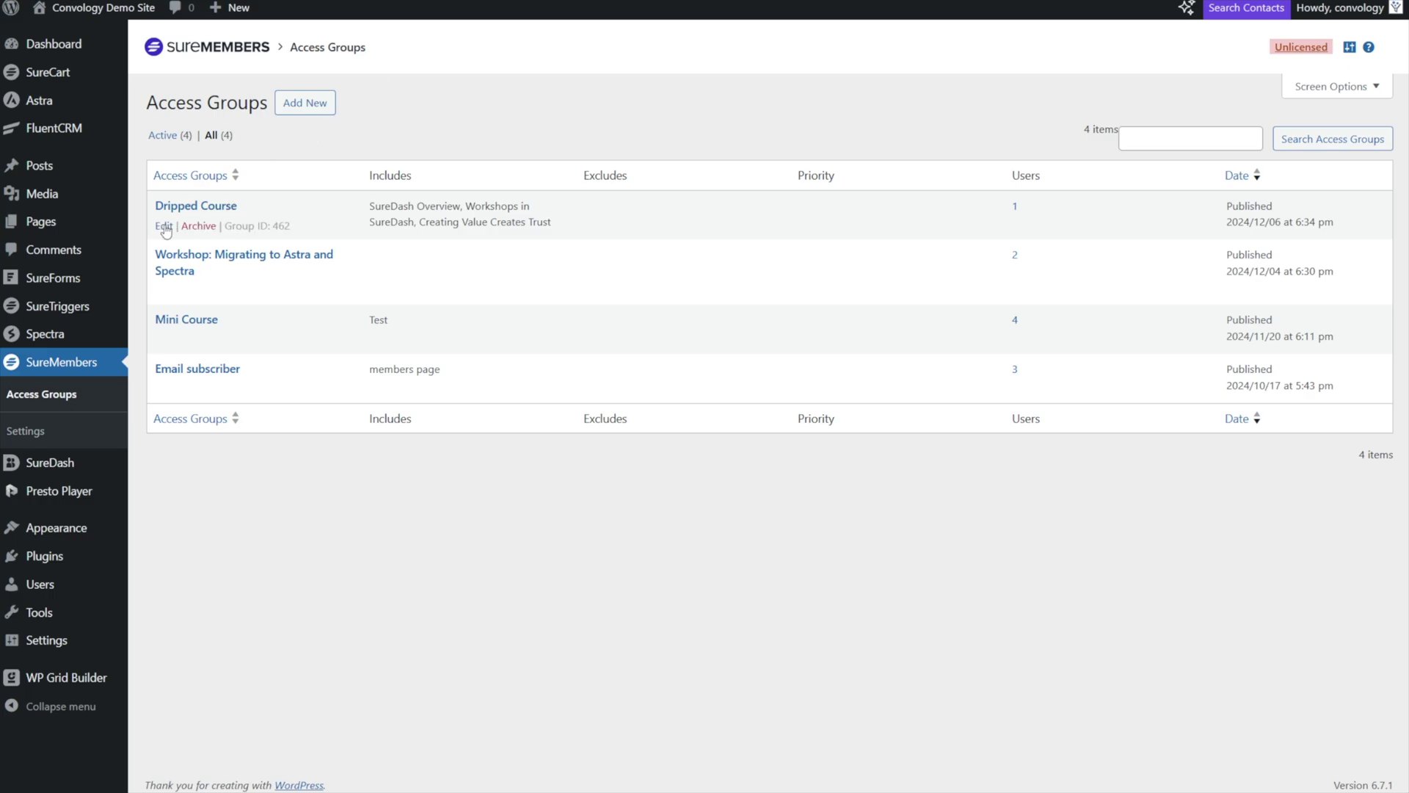
- Change the Workshops in SureDash drip delay from 1 to 2 days and save the group
scroll(456, 490, "down", 7)
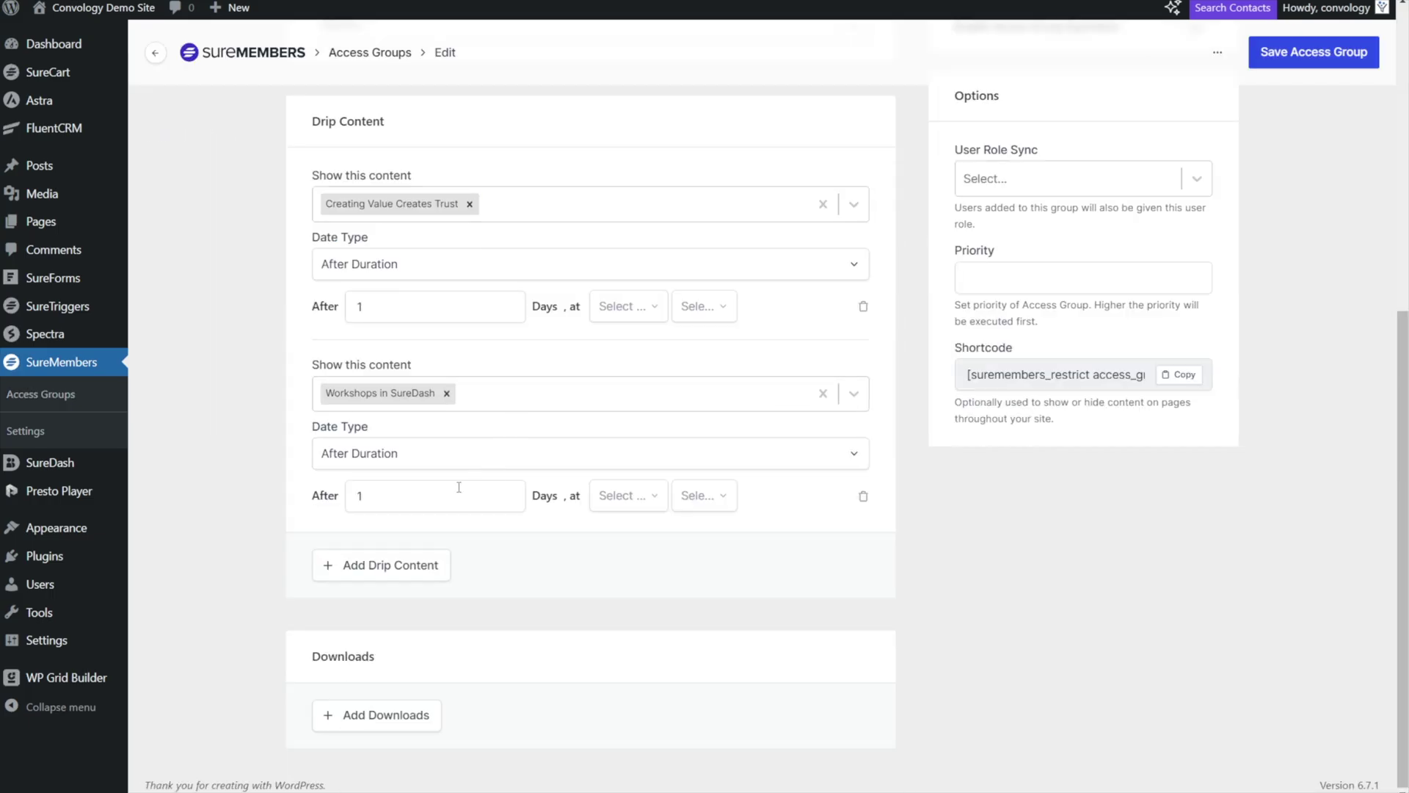
double_click(377, 483)
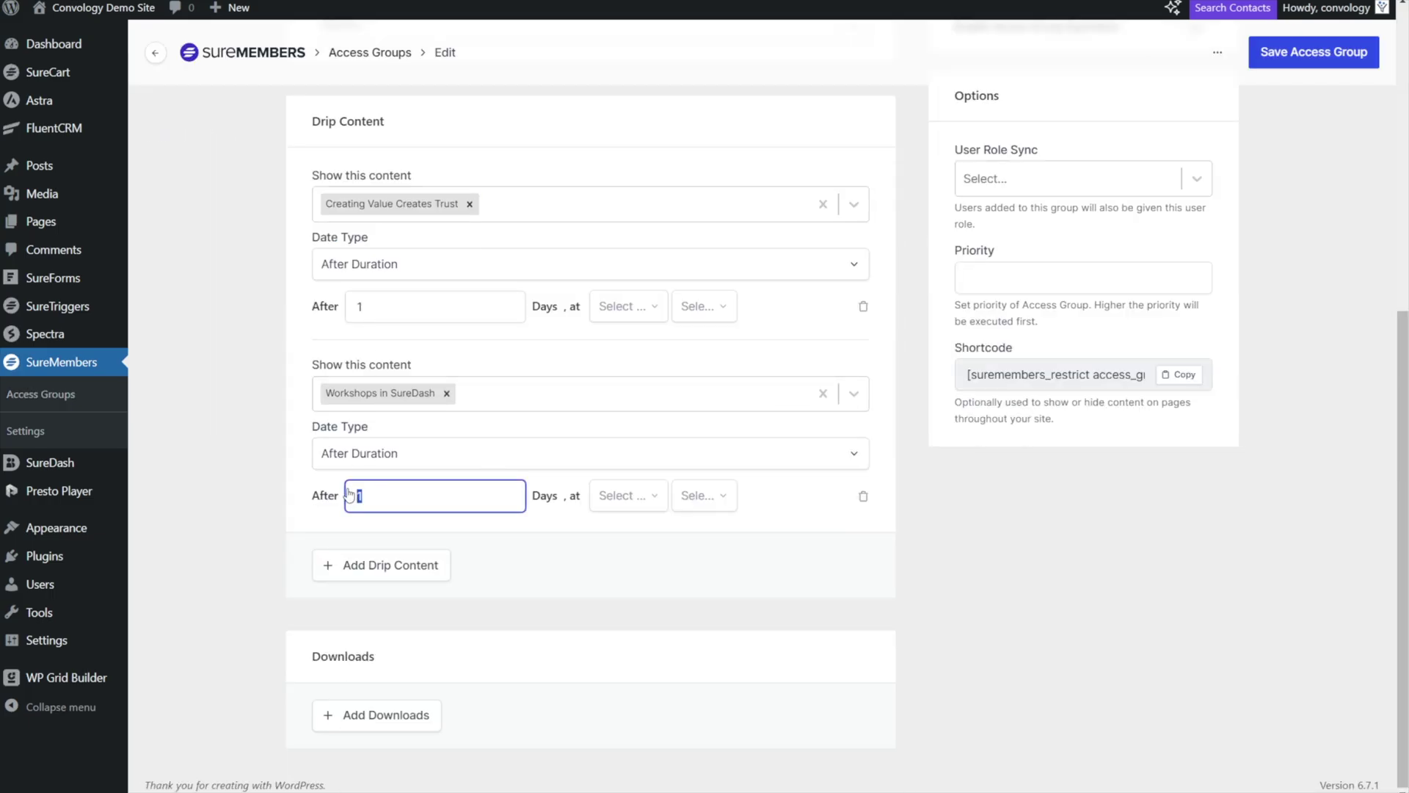
type("2")
left_click(215, 502)
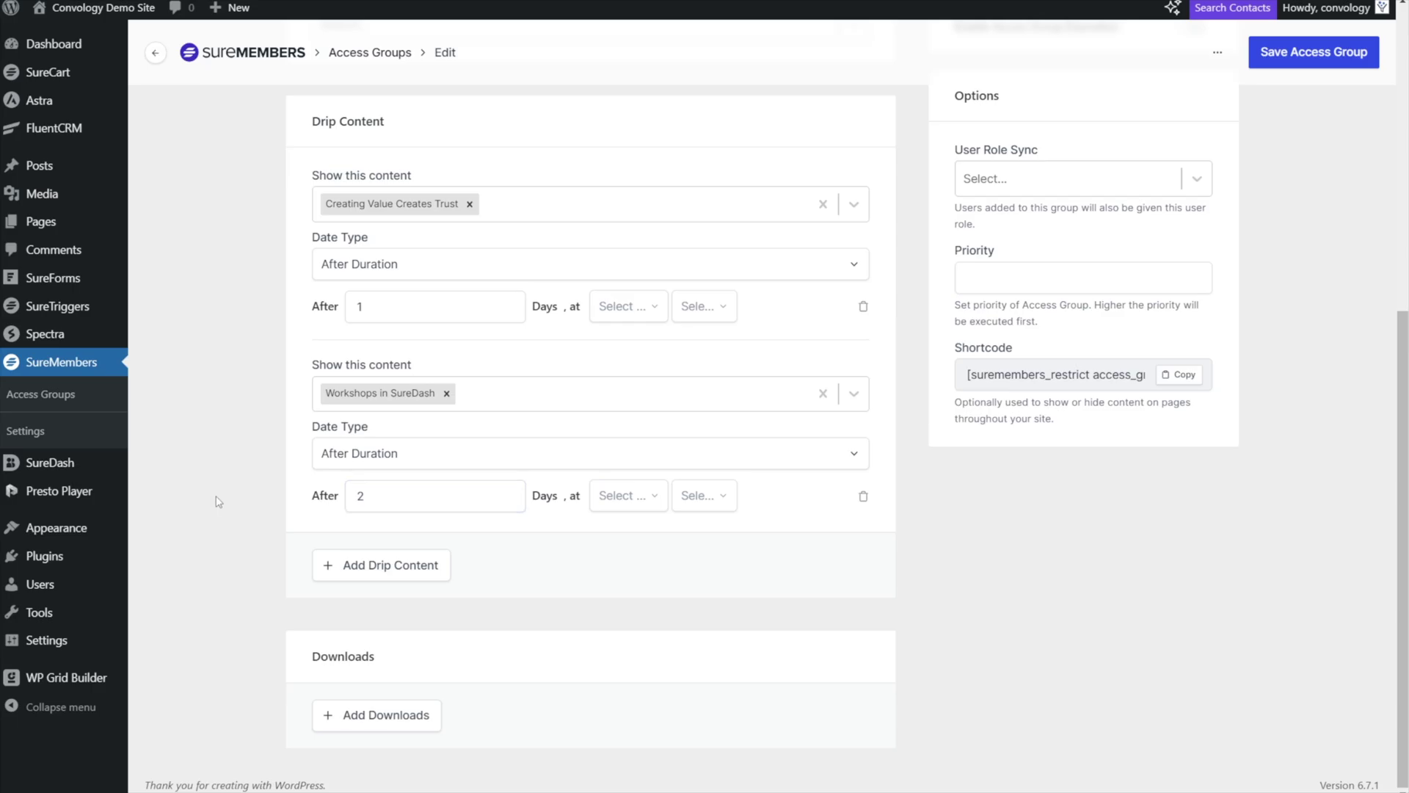
scroll(215, 502, "up", 7)
left_click(1286, 54)
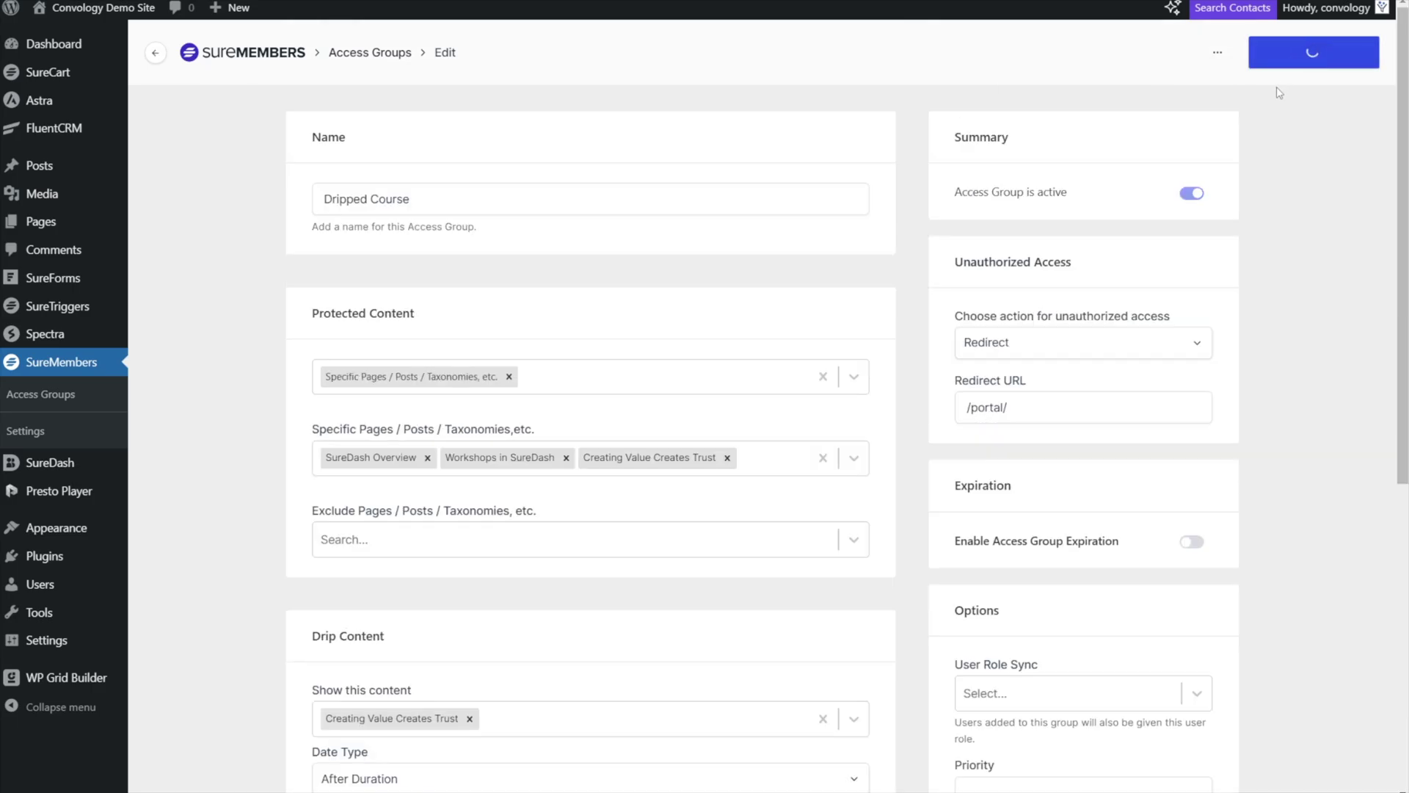